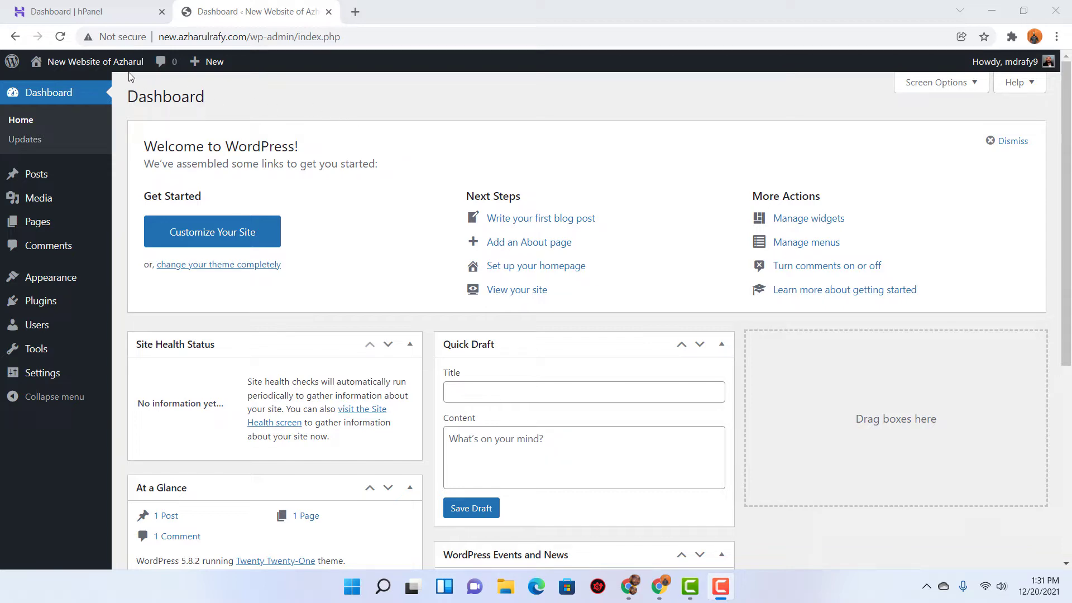
- View the site's Hello world! front page in a new tab, then go back to the Dashboard
middle_click(88, 83)
left_click(425, 11)
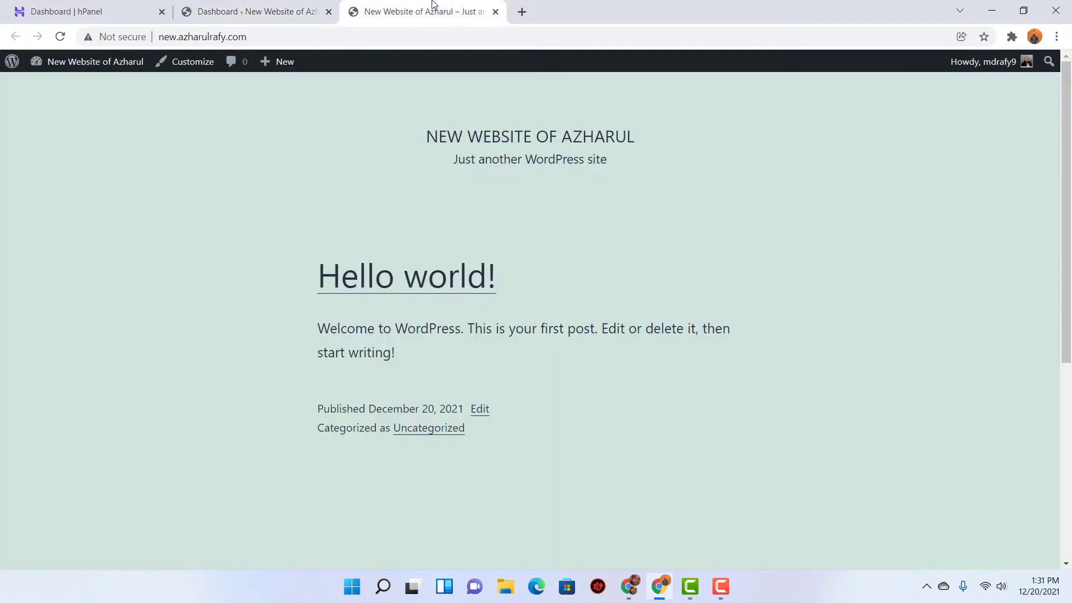
scroll(378, 188, "down", 5)
scroll(478, 474, "up", 5)
left_click(243, 16)
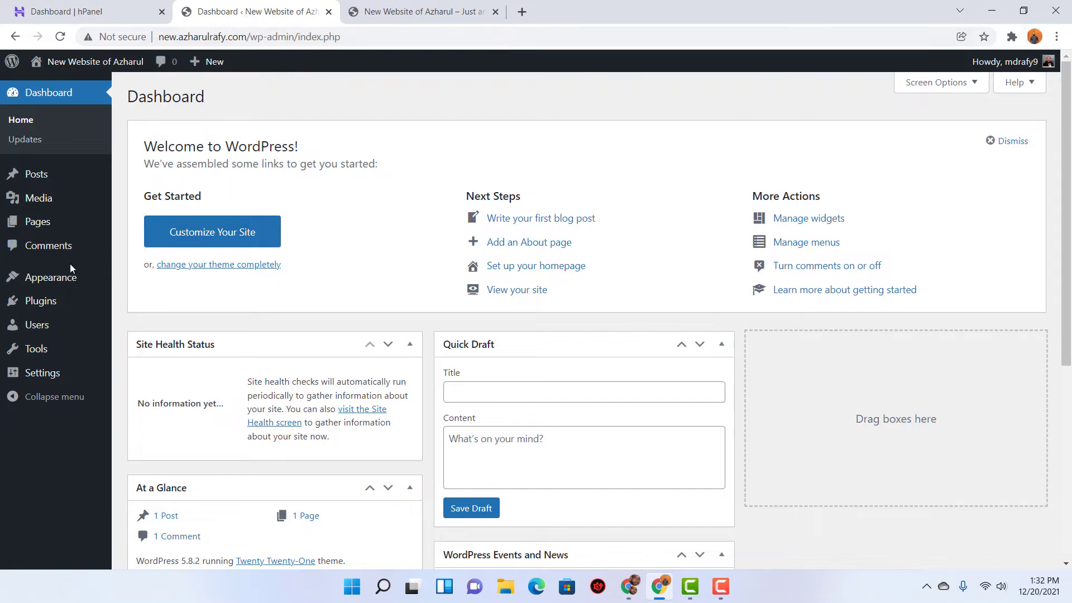
- Go to Appearance > Themes and open the Add New theme catalogue
mouse_move(50, 279)
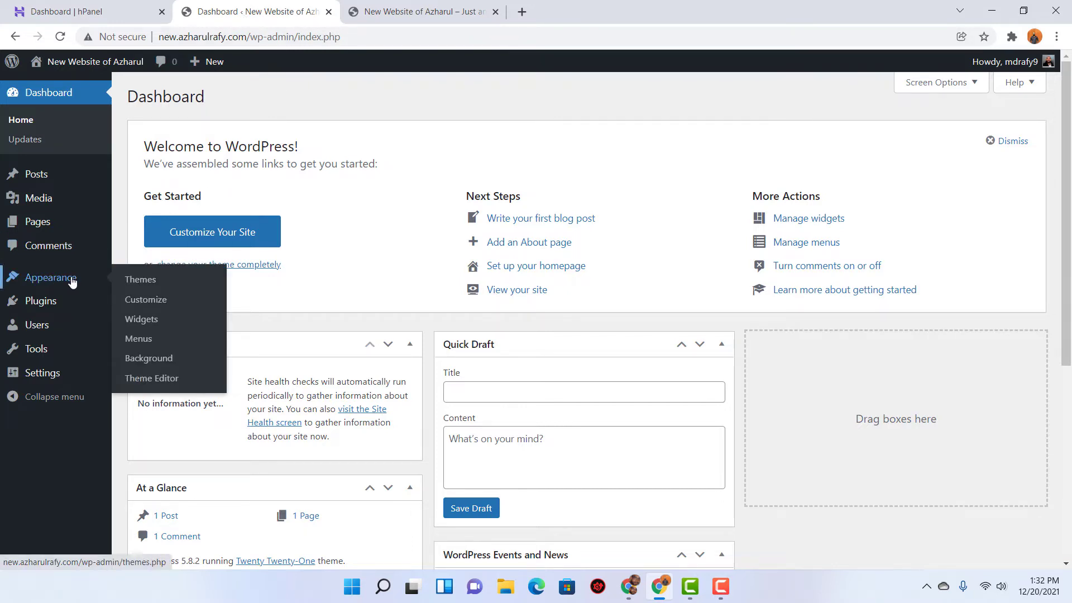
left_click(172, 287)
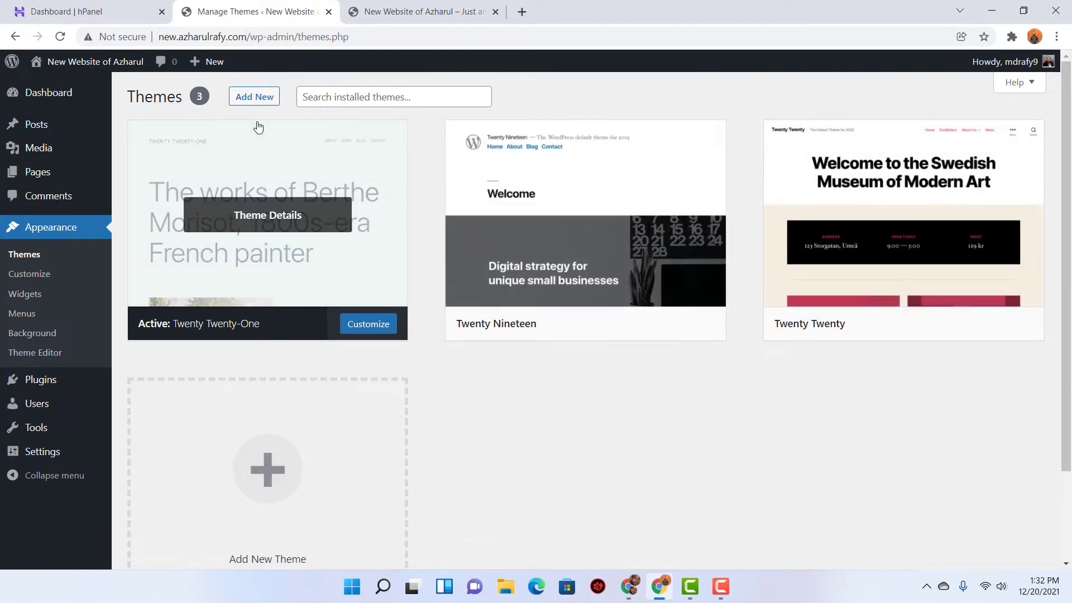
left_click(252, 97)
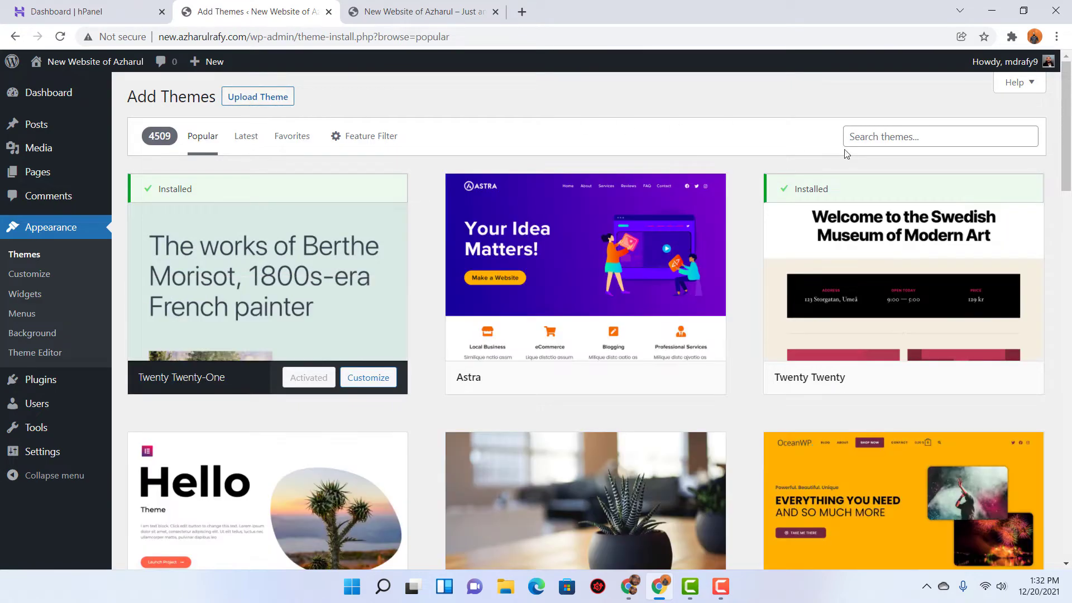
- Browse Popular themes, then search the catalogue for 'astra' instead of 'neve'
scroll(360, 327, "down", 10)
scroll(360, 327, "down", 10)
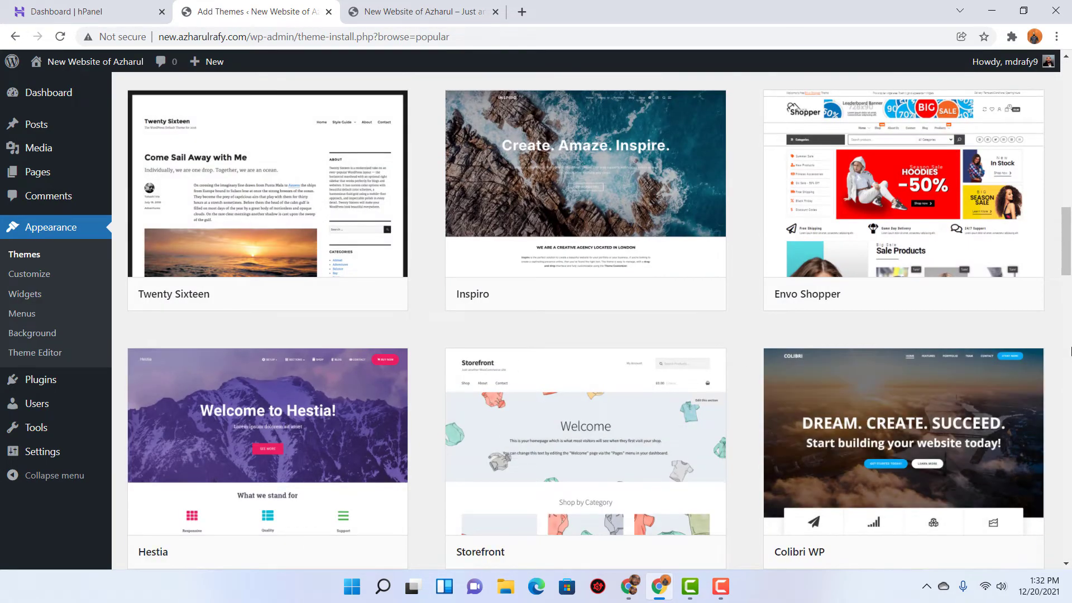
scroll(1070, 351, "down", 4)
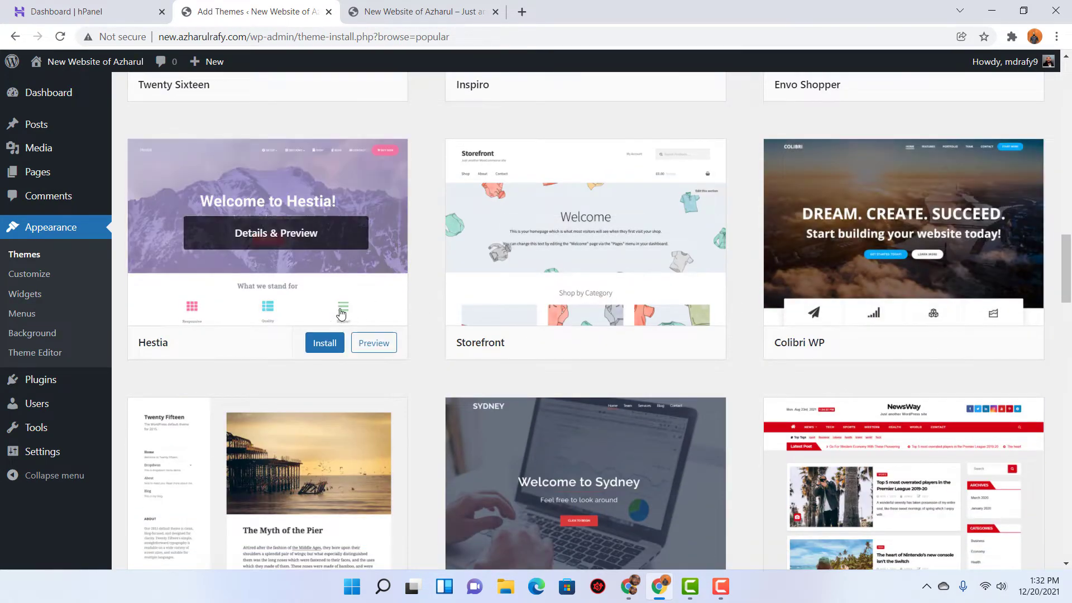
scroll(335, 282, "down", 6)
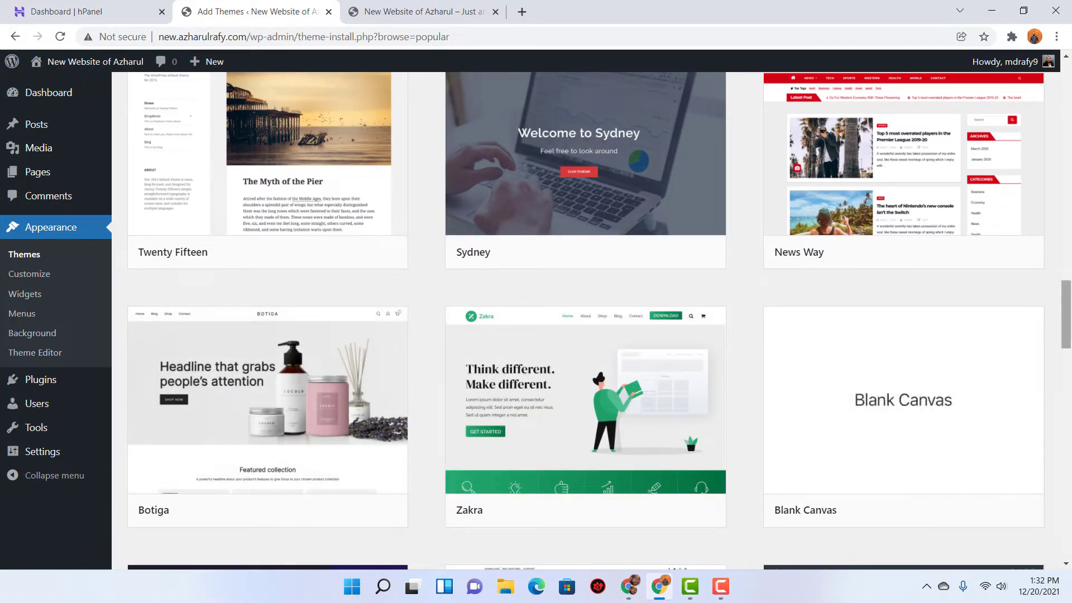
scroll(238, 336, "down", 5)
scroll(514, 414, "up", 20)
scroll(516, 416, "up", 10)
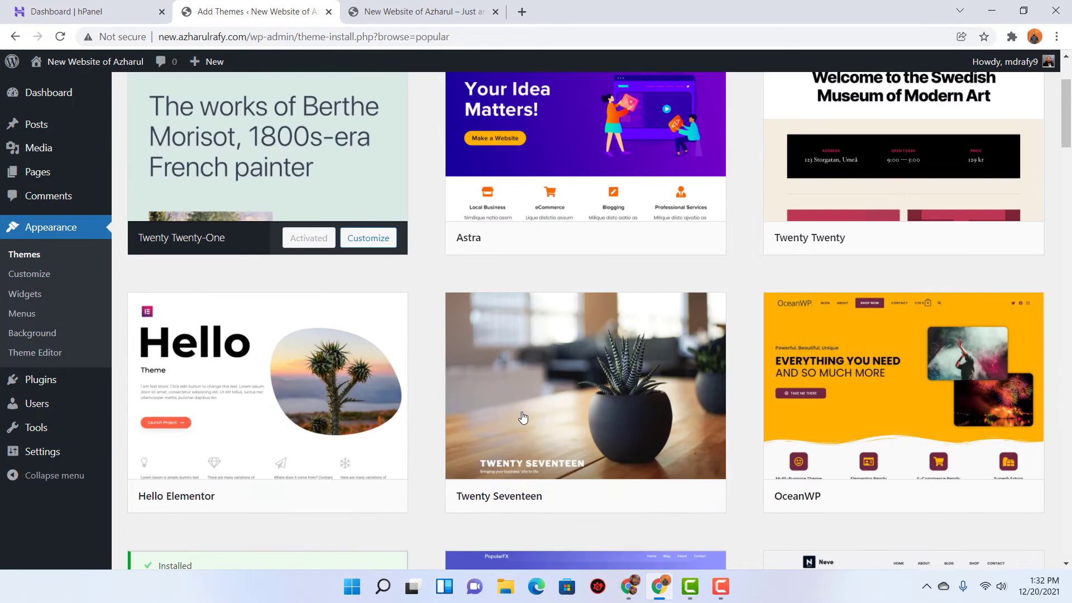
left_click(876, 137)
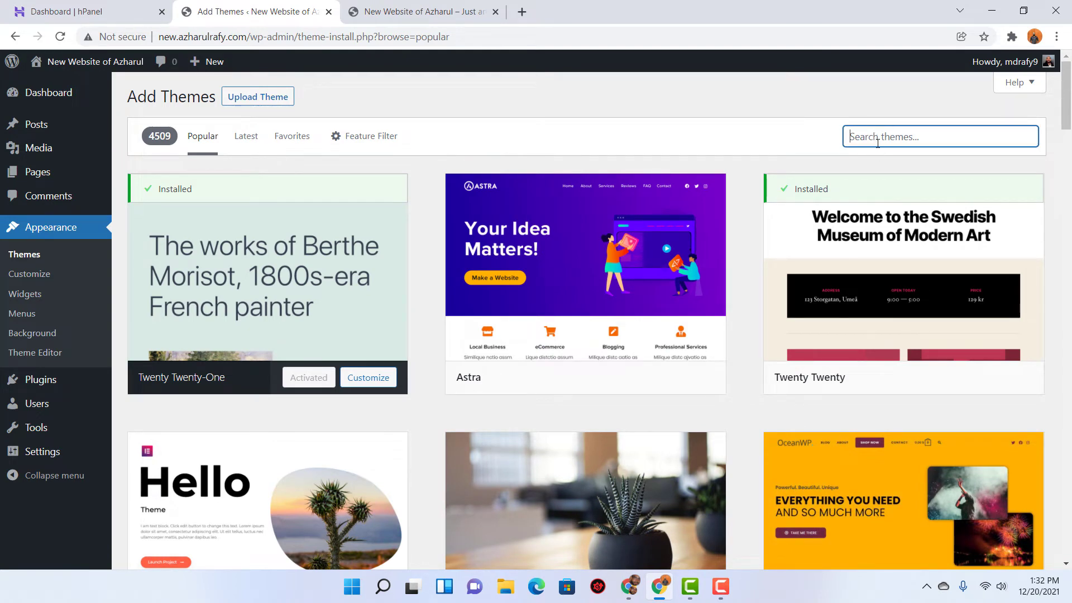
type("neve")
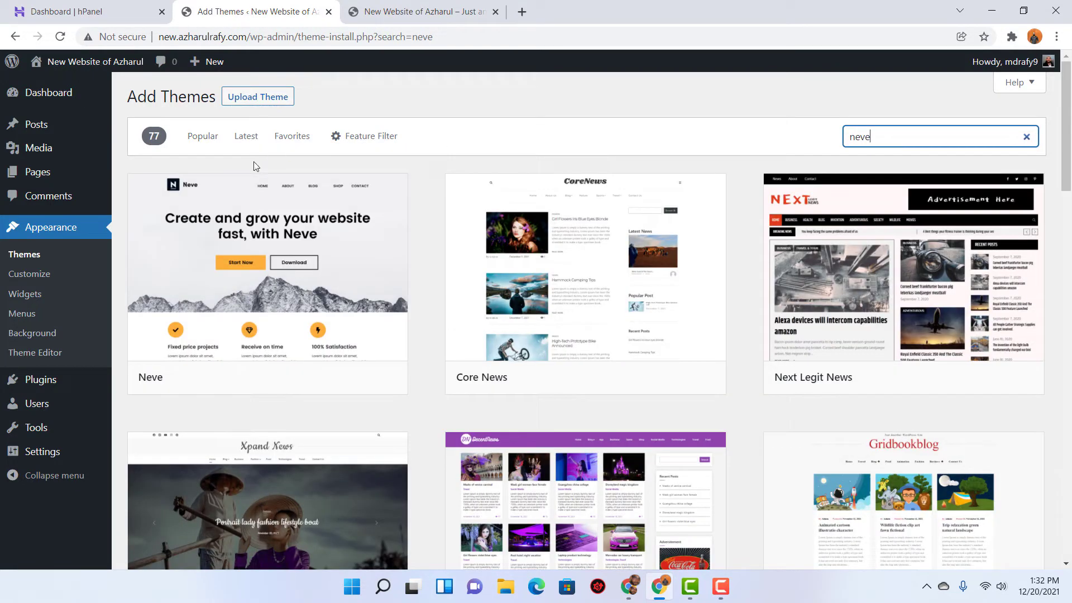
mouse_move(271, 258)
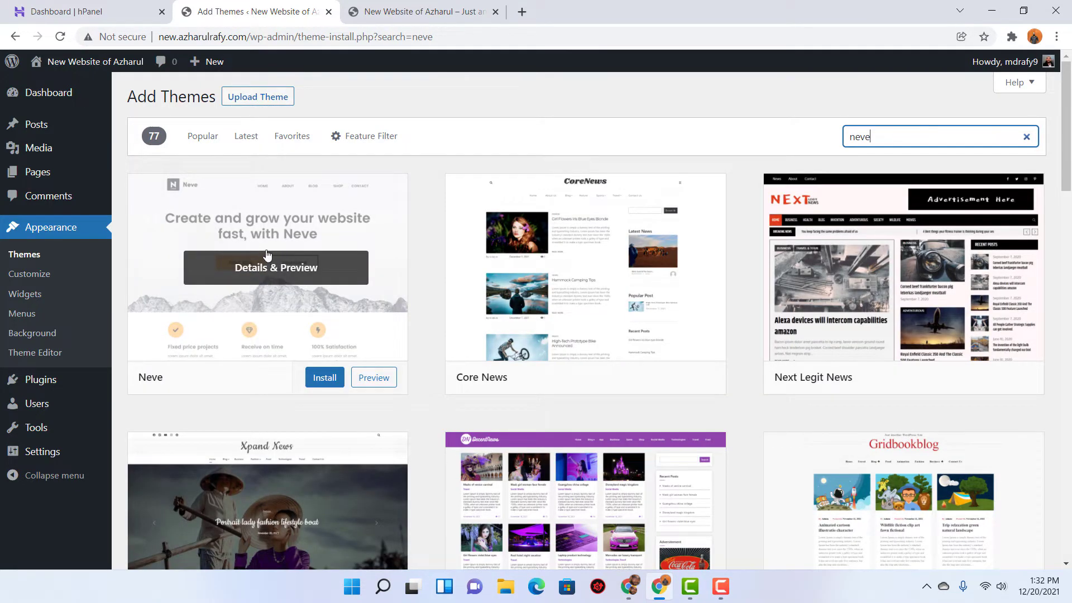
double_click(913, 137)
type("astra")
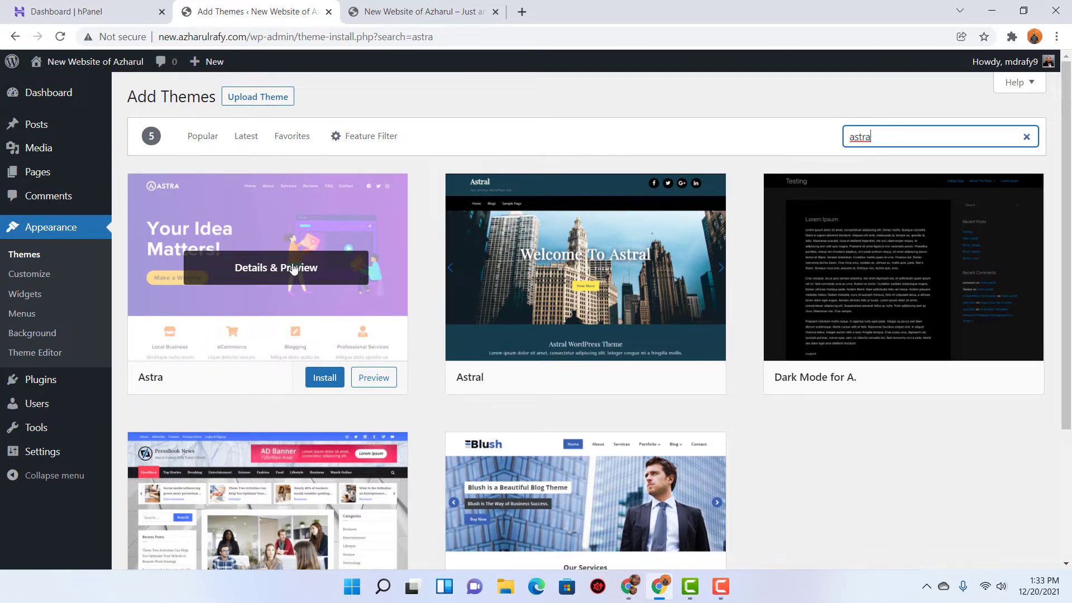
- Install the Astra theme from its card and activate it
left_click(320, 384)
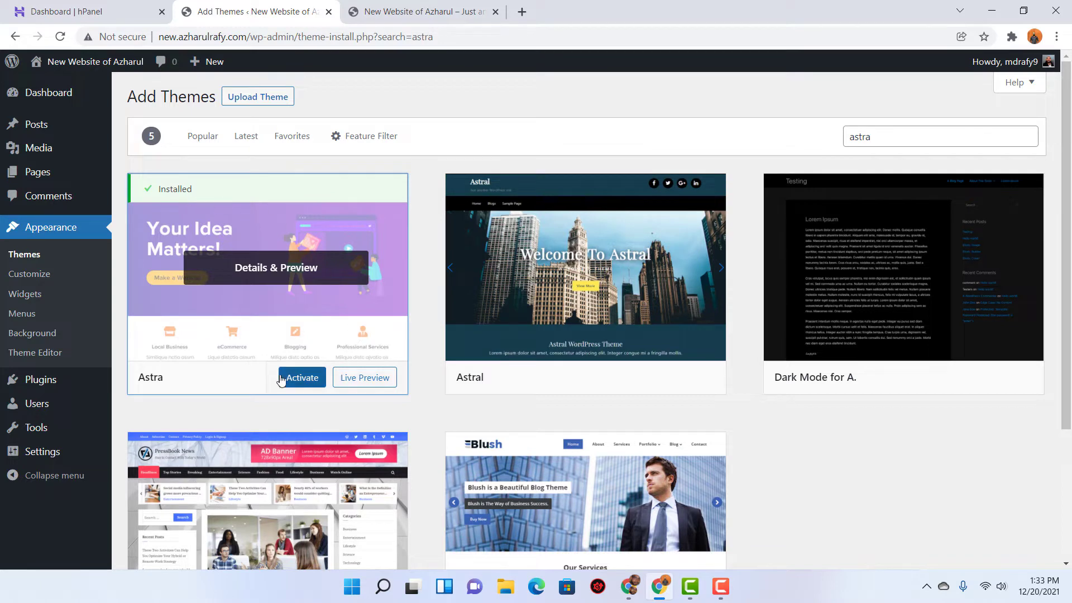
left_click(297, 381)
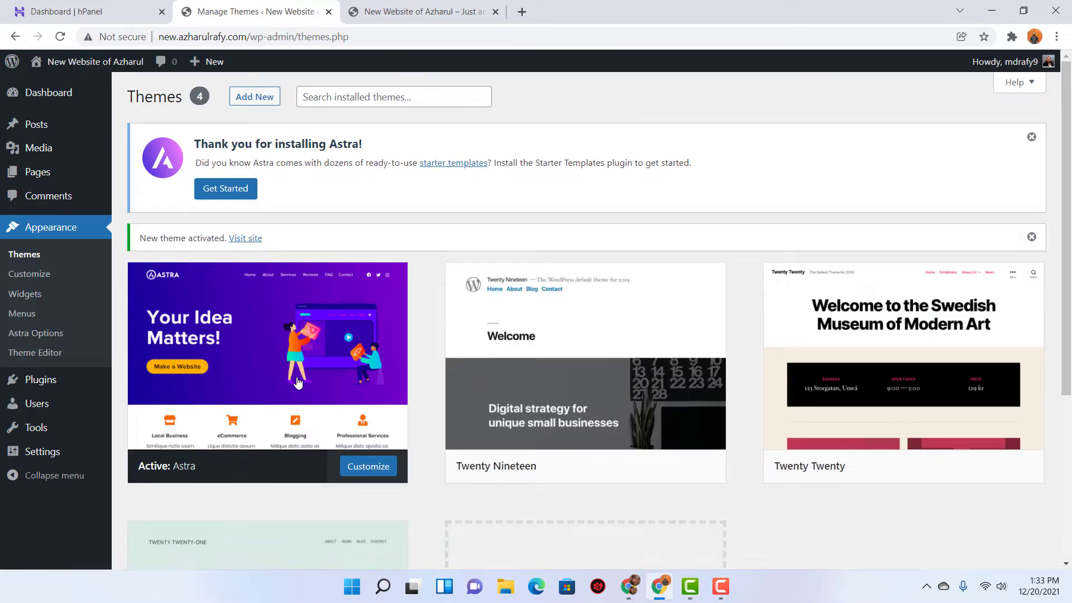
- Open the Astra-styled front page in a new tab, compare it with the old view, and return to Themes
right_click(246, 241)
left_click(265, 249)
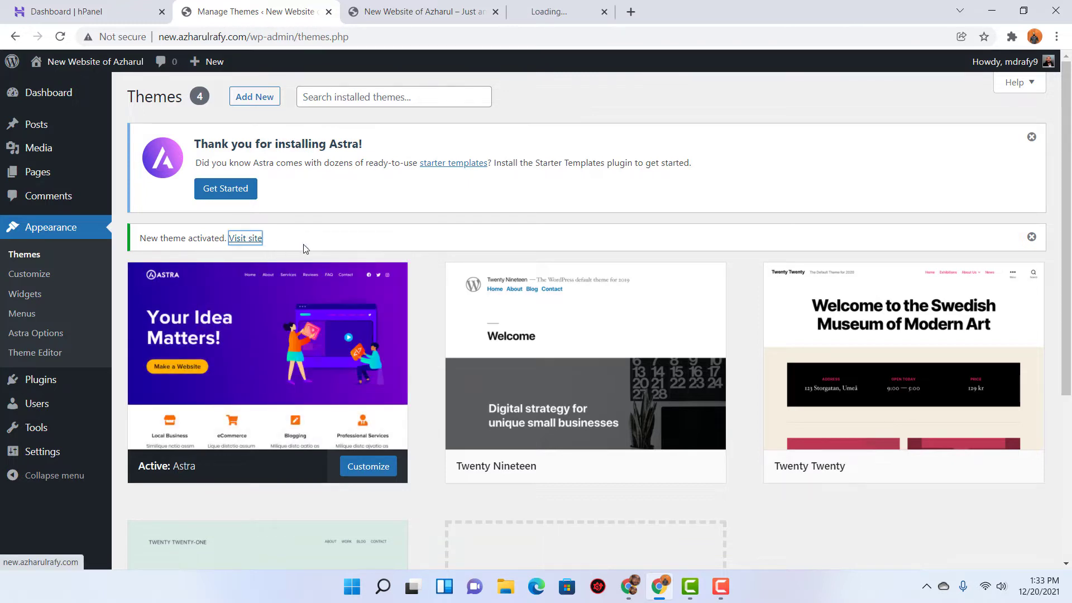
left_click(586, 10)
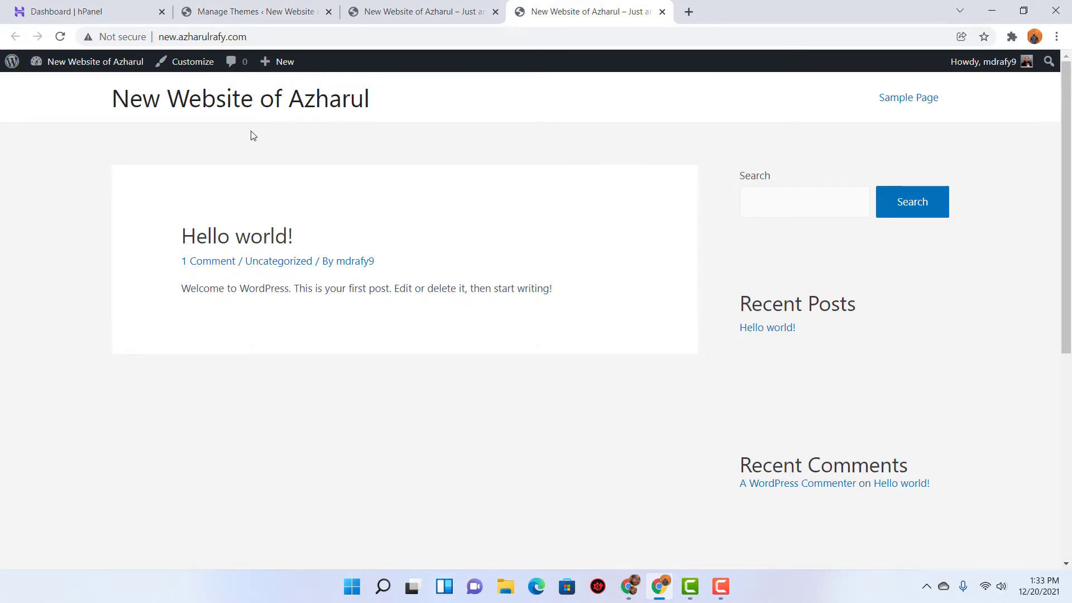
left_click(436, 12)
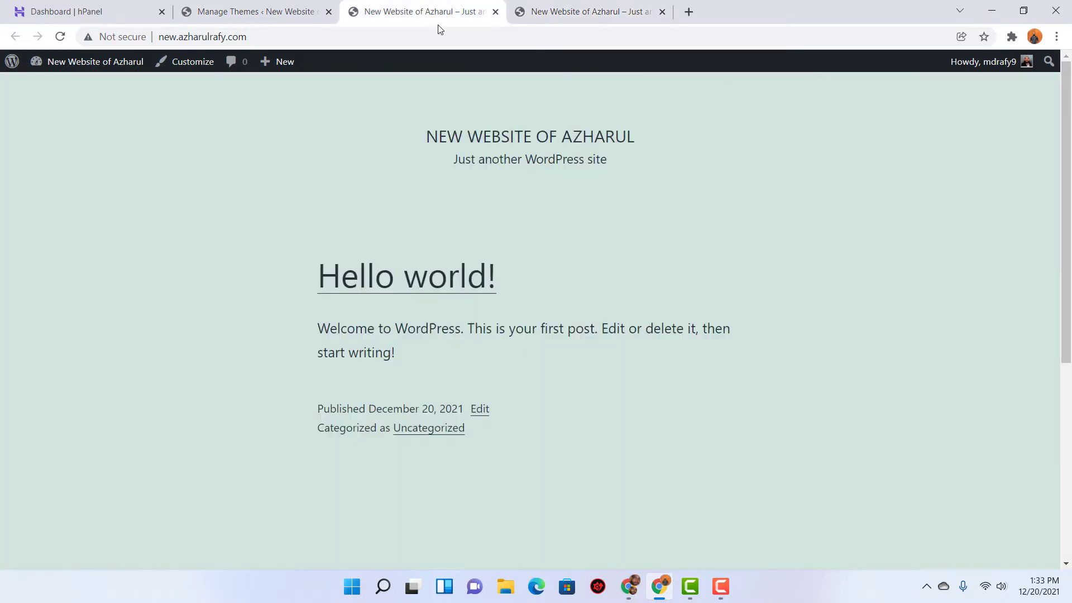
left_click(578, 9)
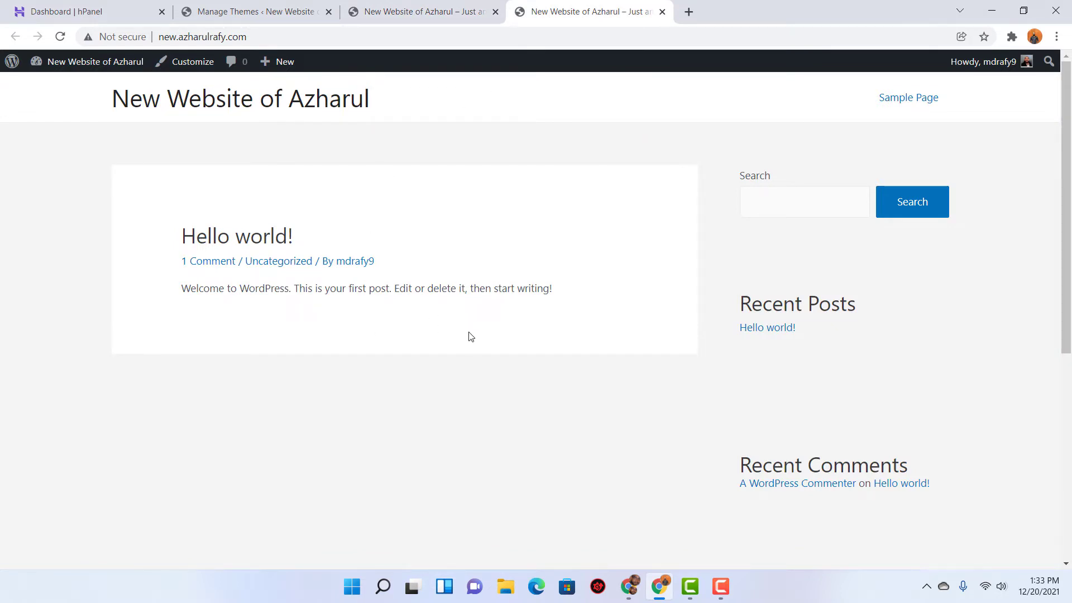
left_click(276, 4)
left_click_drag(198, 145, 321, 176)
left_click(255, 148)
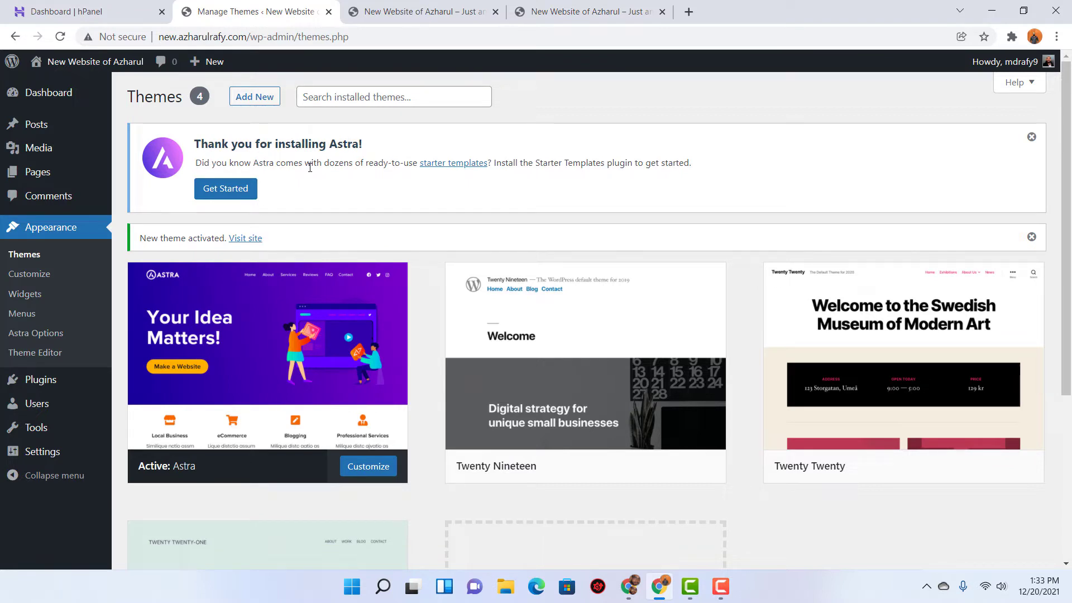
- Open the Astra starter templates page on wpastra.com in a new tab
right_click(453, 169)
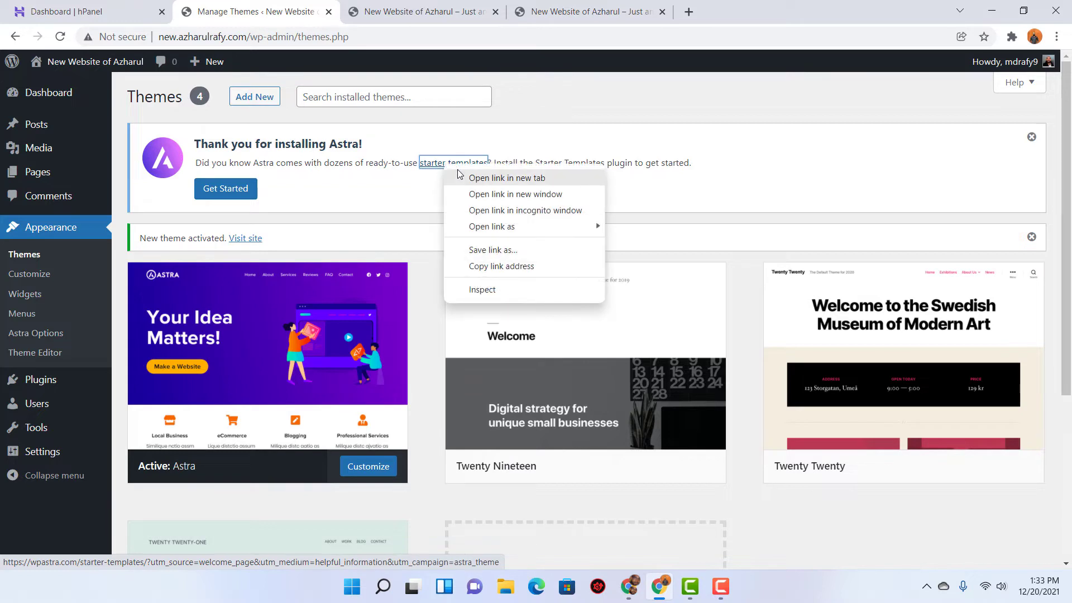
left_click(486, 178)
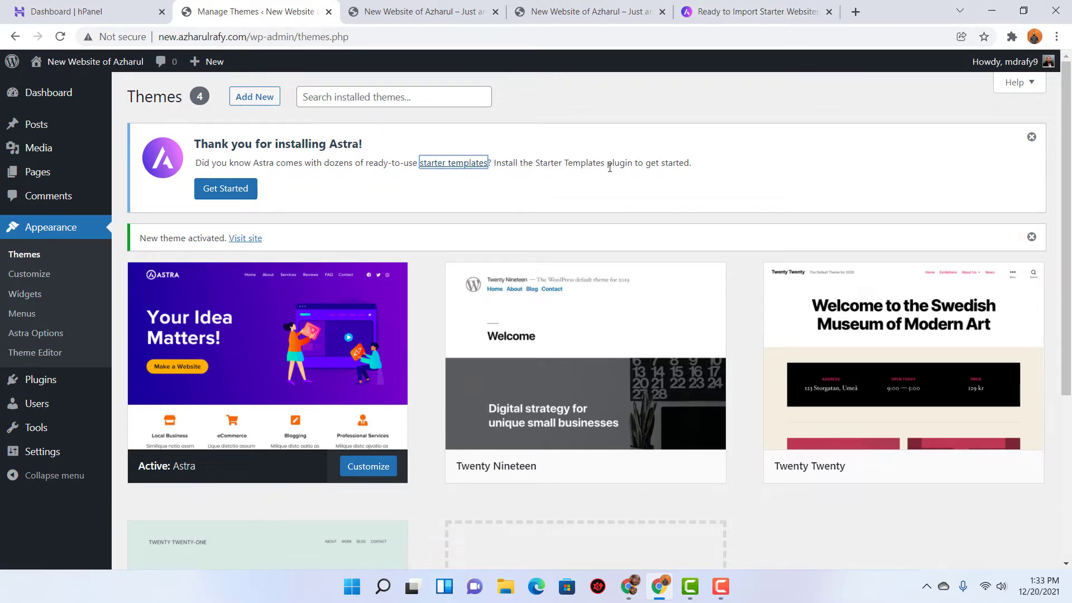
left_click(768, 5)
scroll(209, 201, "down", 2)
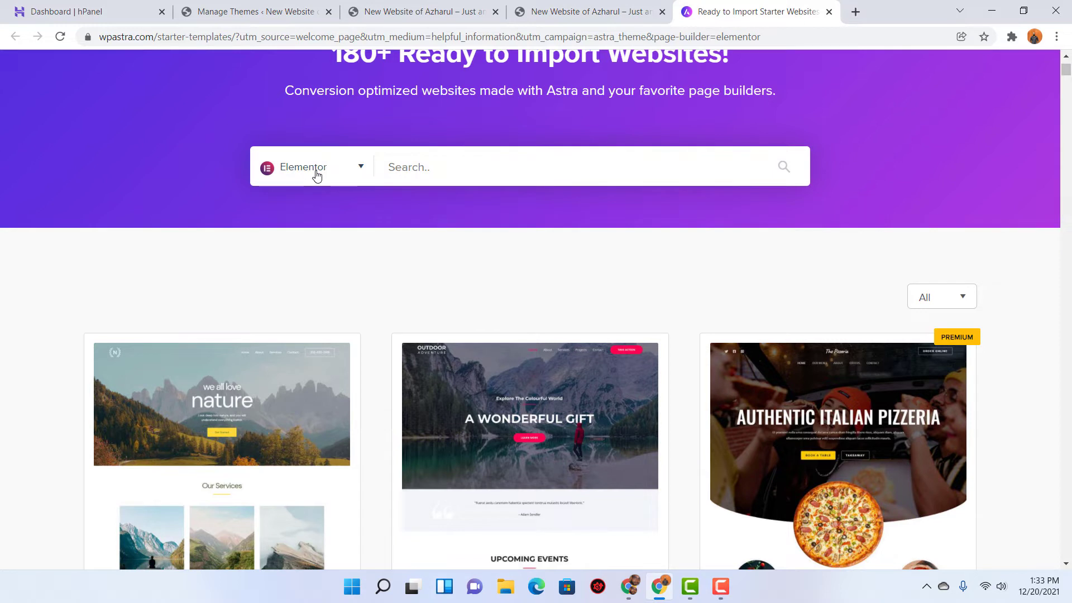
- Filter the starter templates gallery to Elementor, browse the designs, and return to Themes
left_click(315, 174)
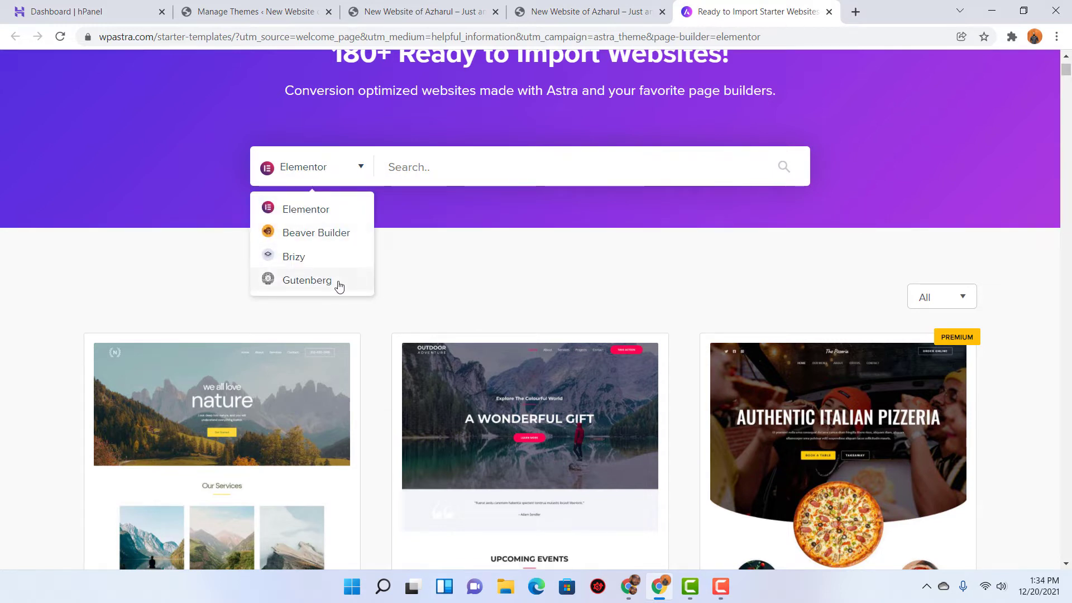
left_click(305, 216)
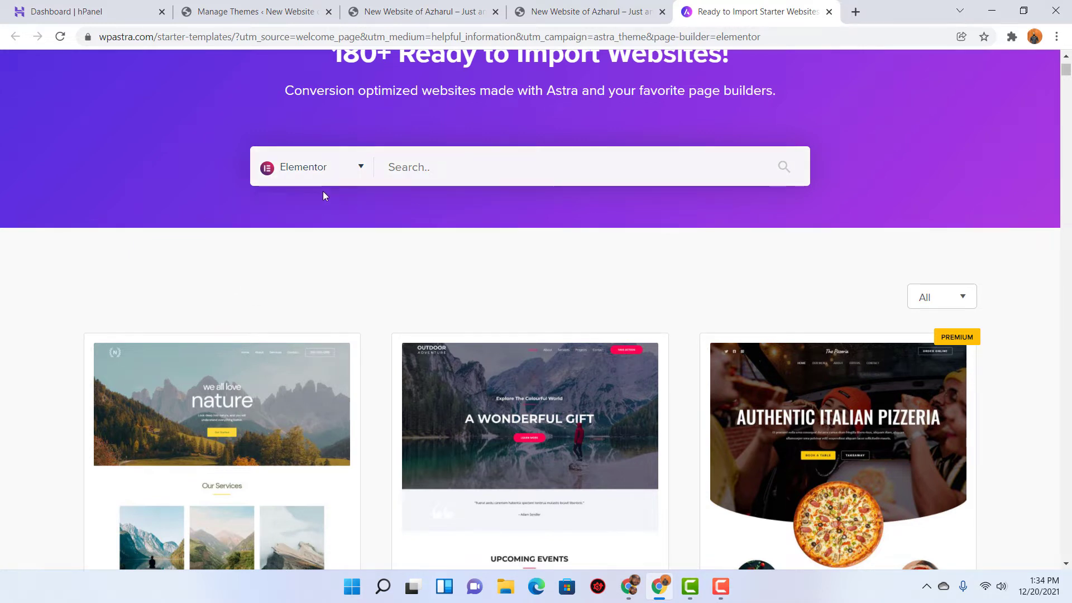
scroll(326, 192, "down", 1)
scroll(347, 191, "down", 1)
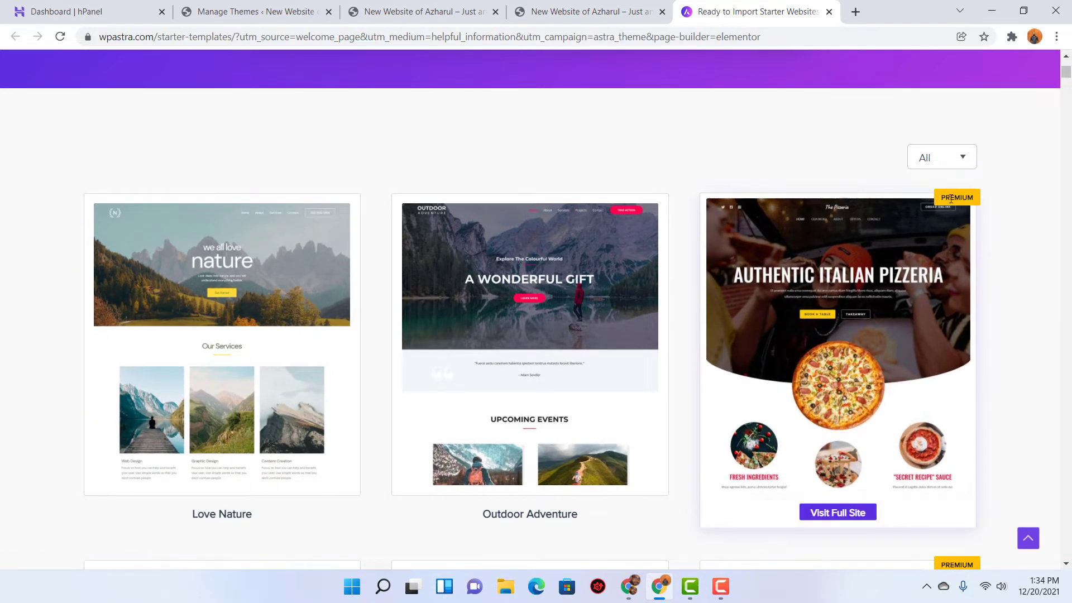
scroll(948, 214, "down", 8)
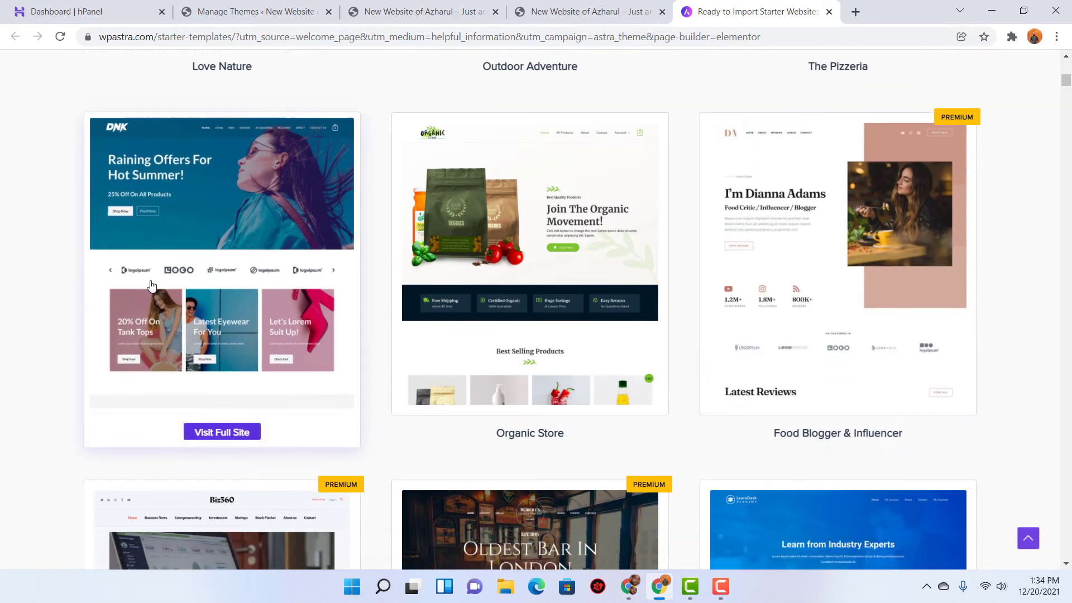
scroll(922, 327, "down", 20)
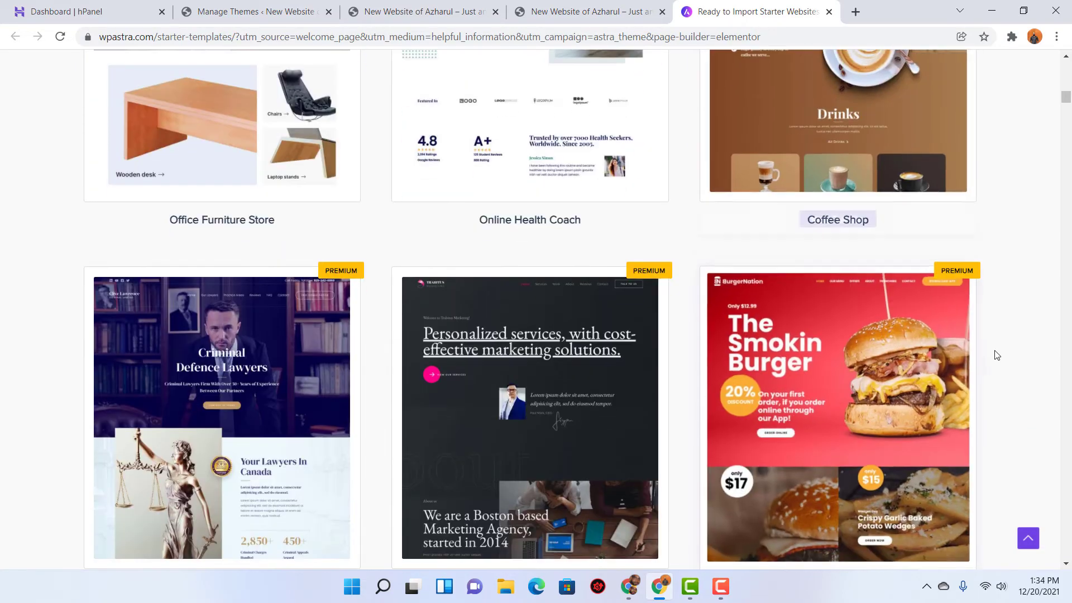
scroll(370, 321, "down", 15)
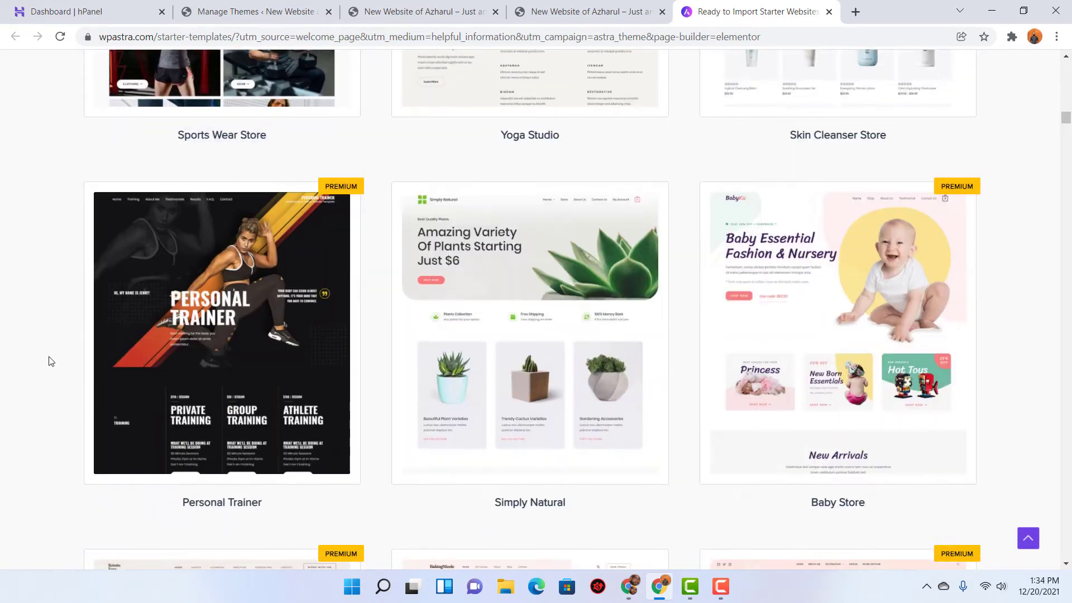
scroll(50, 360, "up", 20)
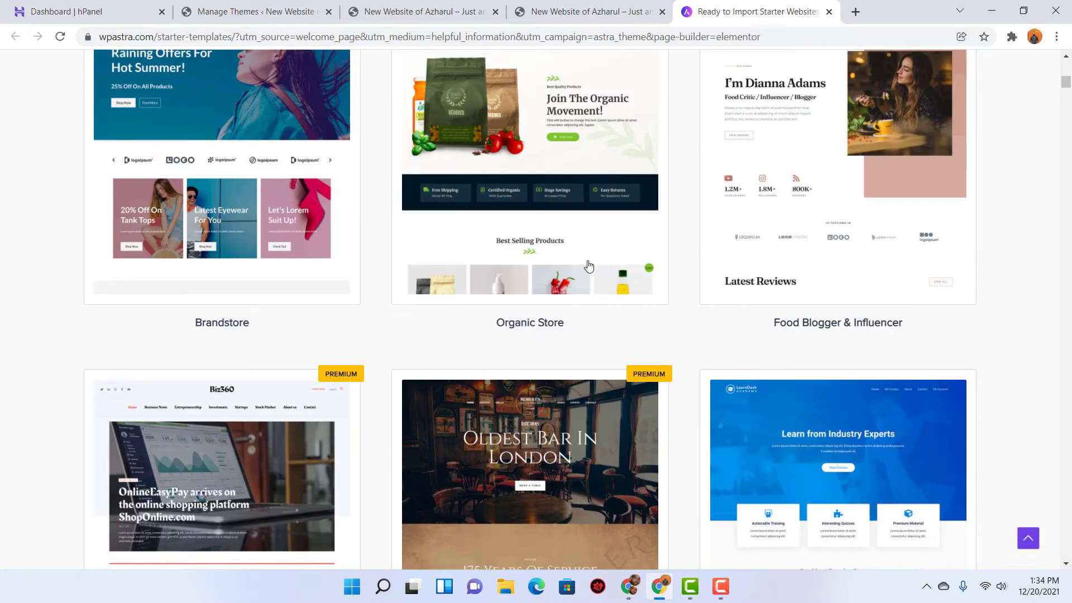
mouse_move(724, 196)
scroll(434, 260, "up", 10)
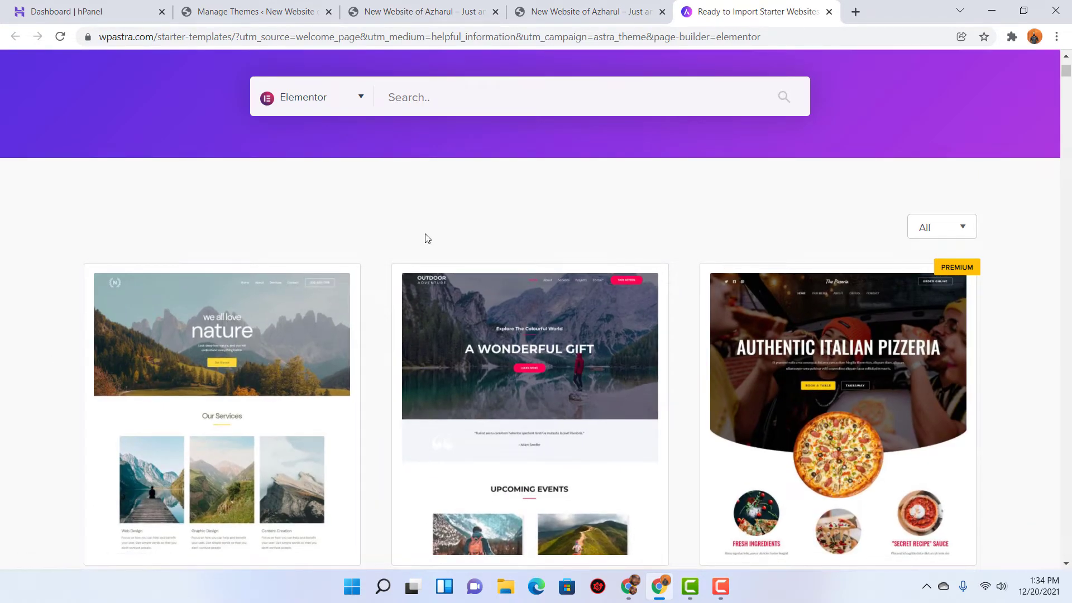
left_click(270, 7)
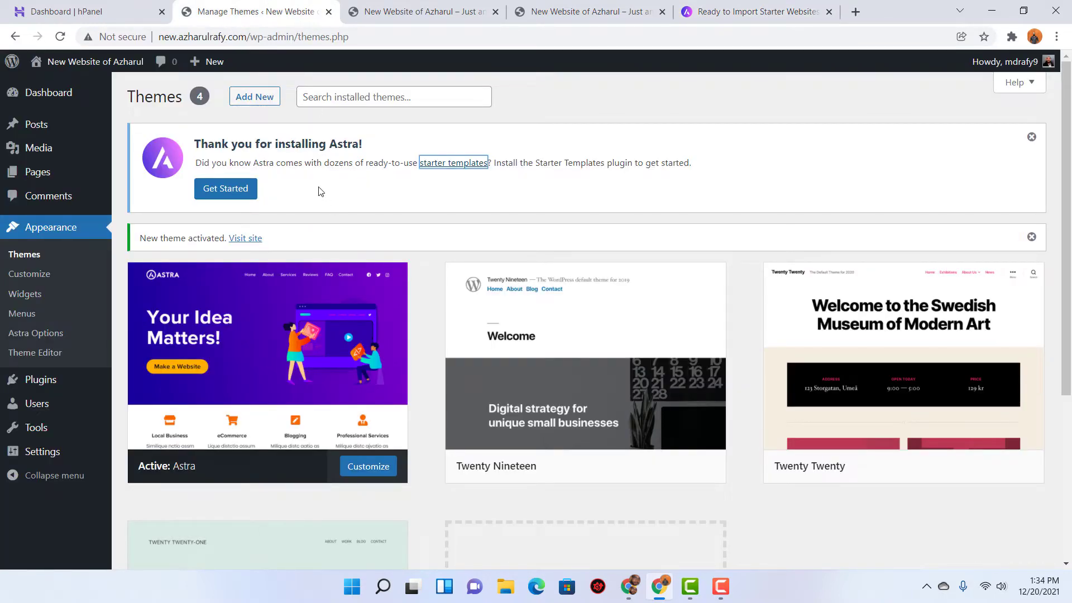
- Install Starter Templates from the Astra notice's Get Started button and begin Build Your Website Now
left_click(211, 196)
left_click_drag(536, 164, 620, 167)
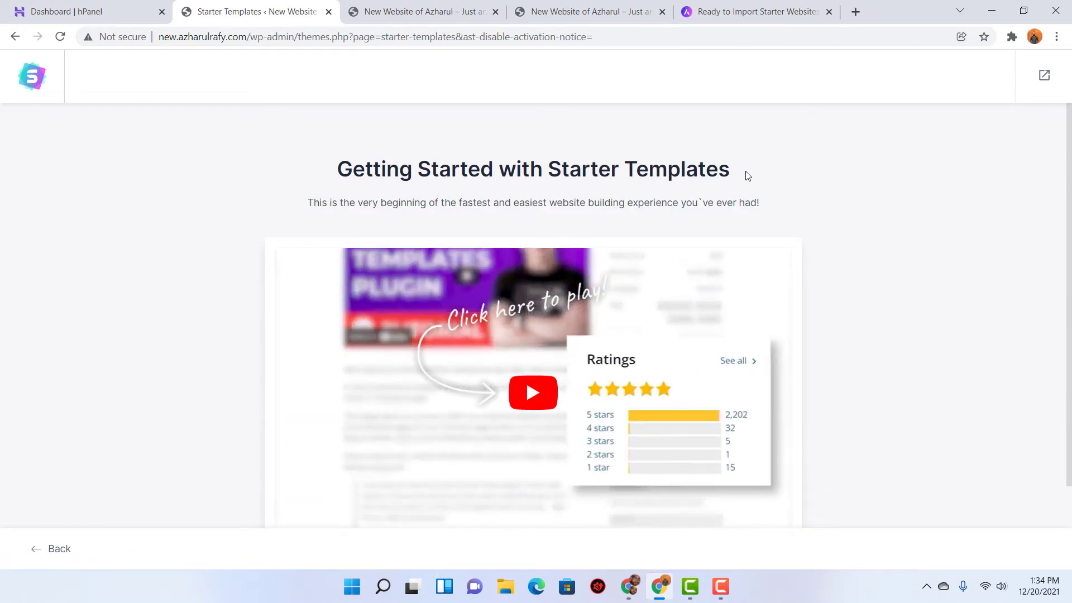
scroll(213, 311, "down", 2)
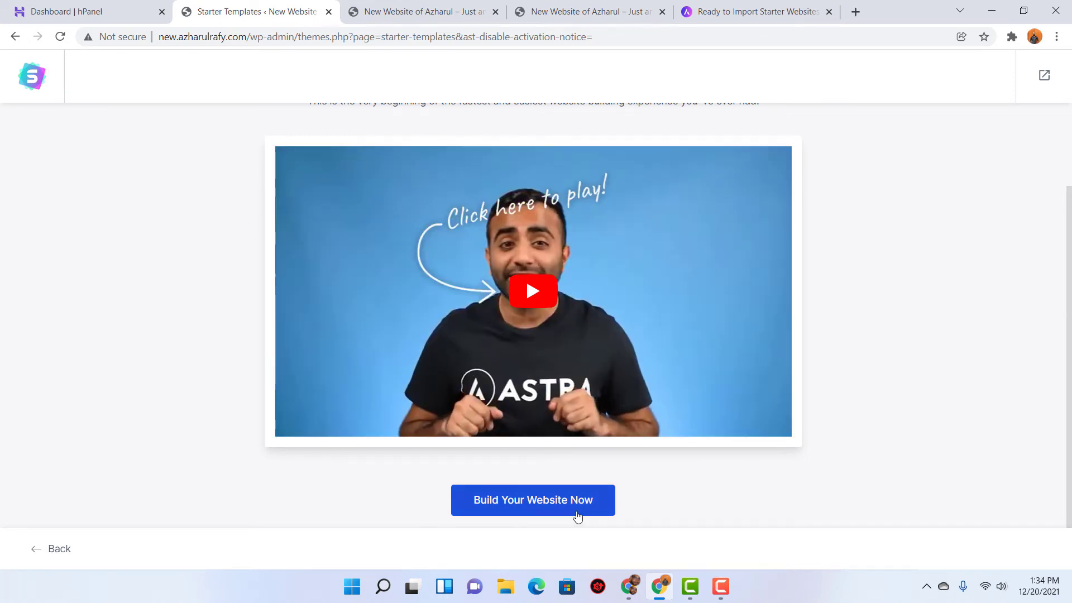
left_click(575, 514)
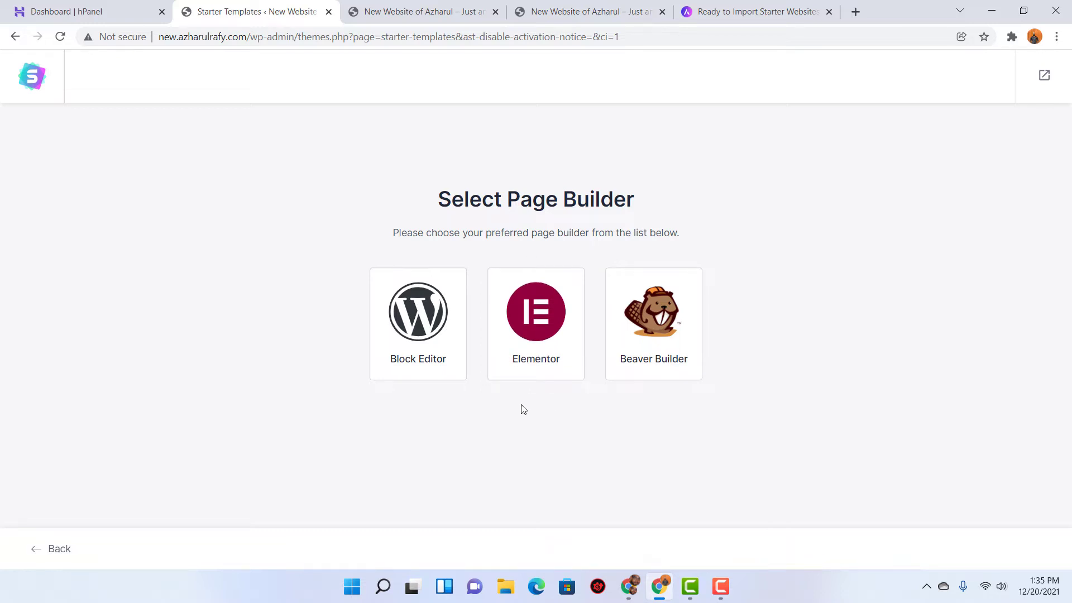
- Choose Elementor as the page builder and reload the starter templates gallery
left_click(547, 319)
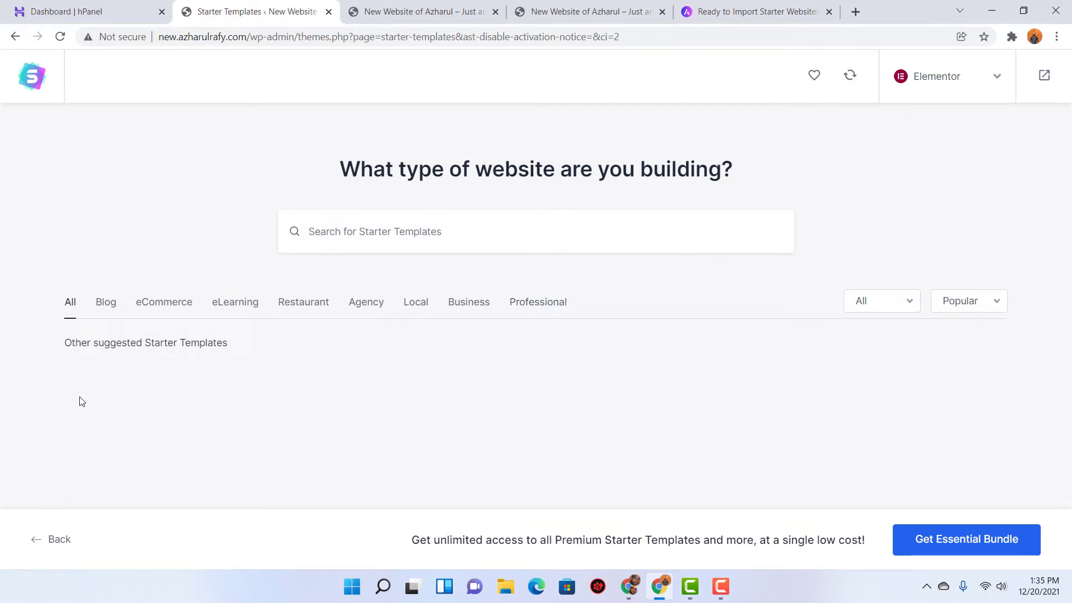
left_click_drag(87, 353, 213, 347)
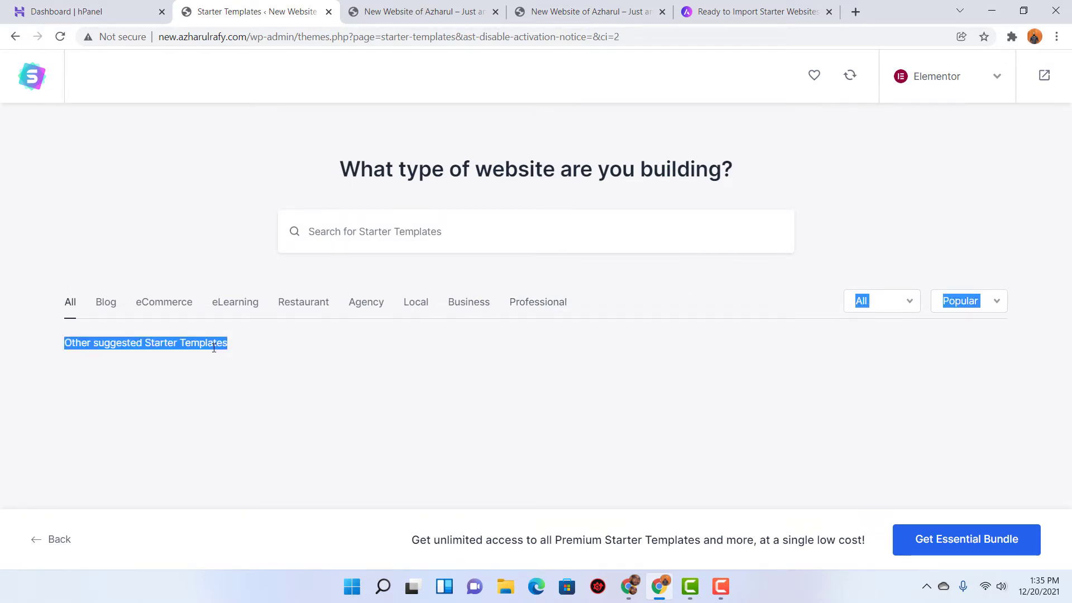
left_click(33, 85)
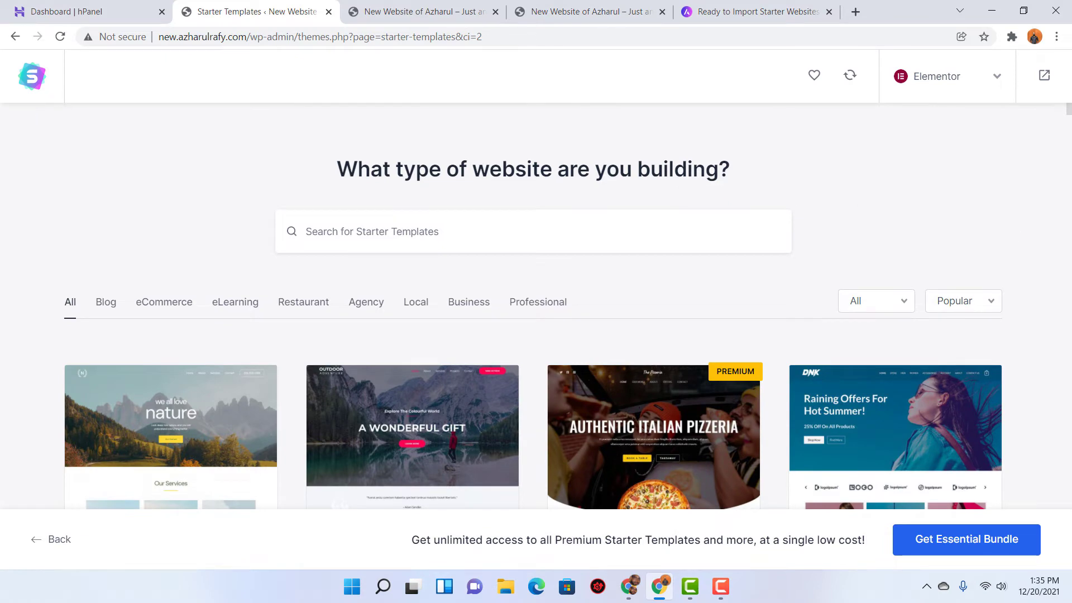
scroll(806, 169, "down", 3)
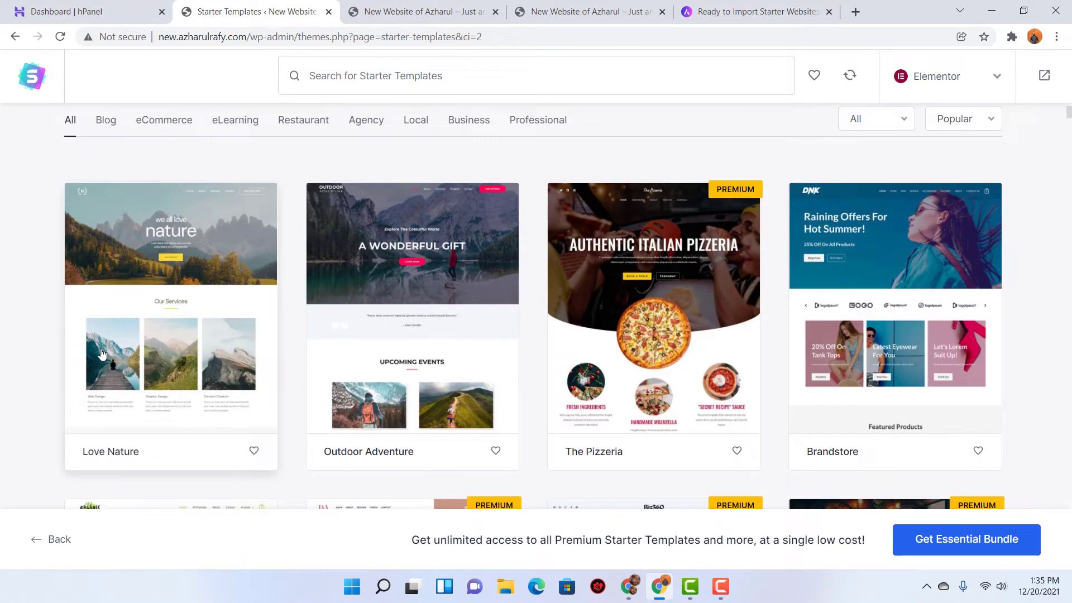
scroll(531, 366, "down", 15)
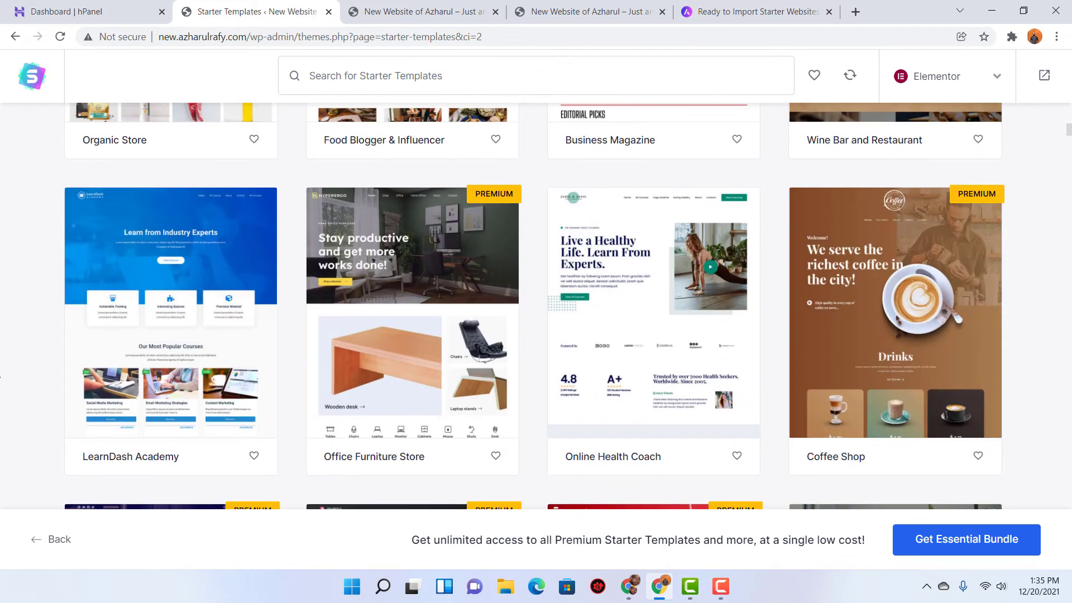
scroll(796, 388, "down", 3)
scroll(670, 335, "up", 20)
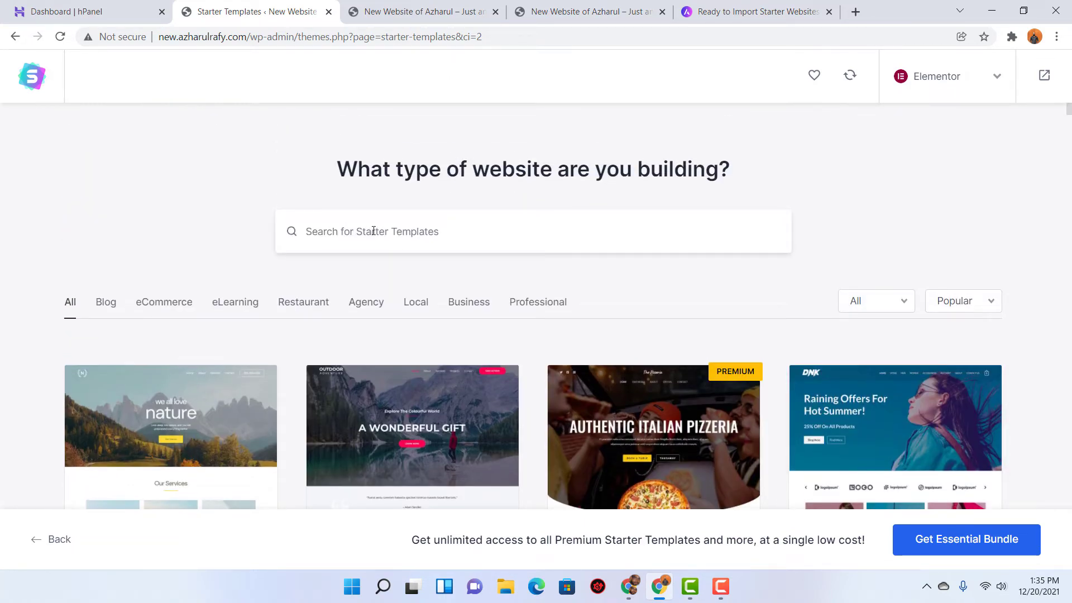
scroll(335, 408, "down", 3)
scroll(614, 419, "up", 2)
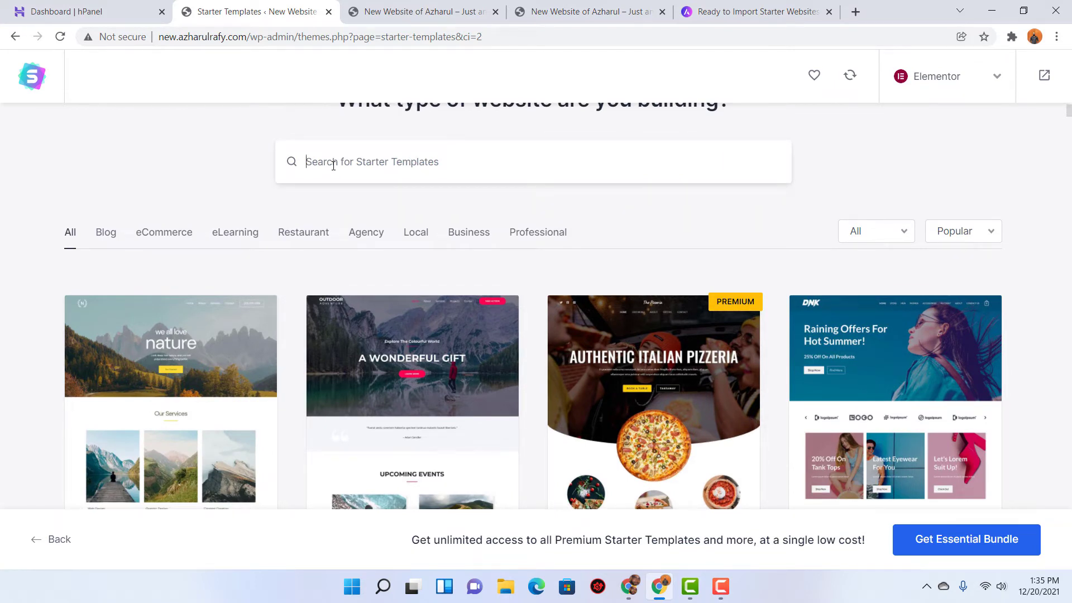
- Search the templates for 'portfolio', then filter the gallery to Agency templates
left_click(333, 166)
type("portfo")
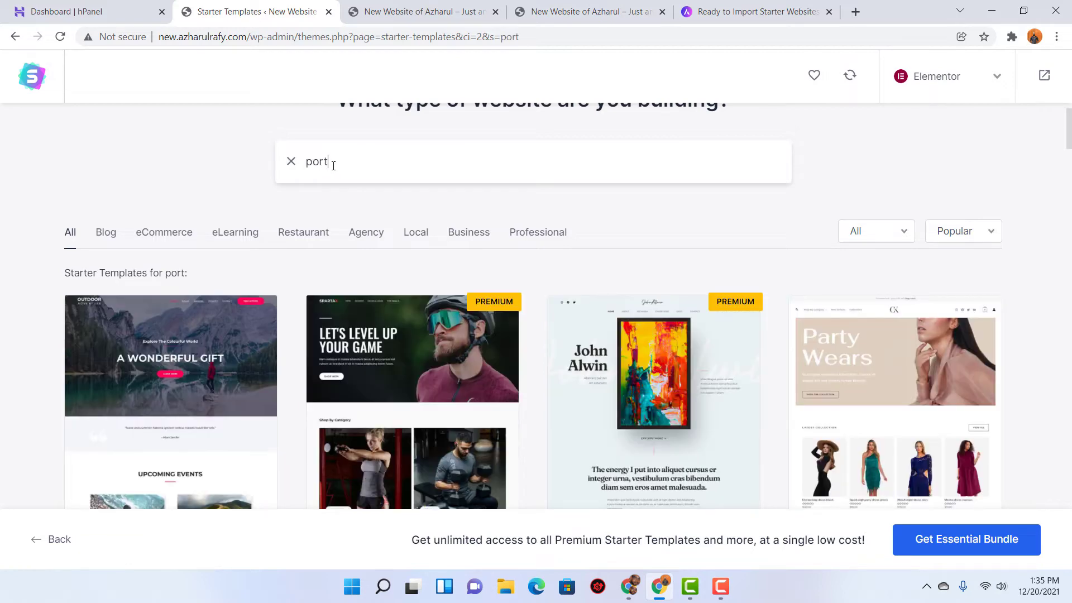
type("lio")
scroll(278, 302, "down", 2)
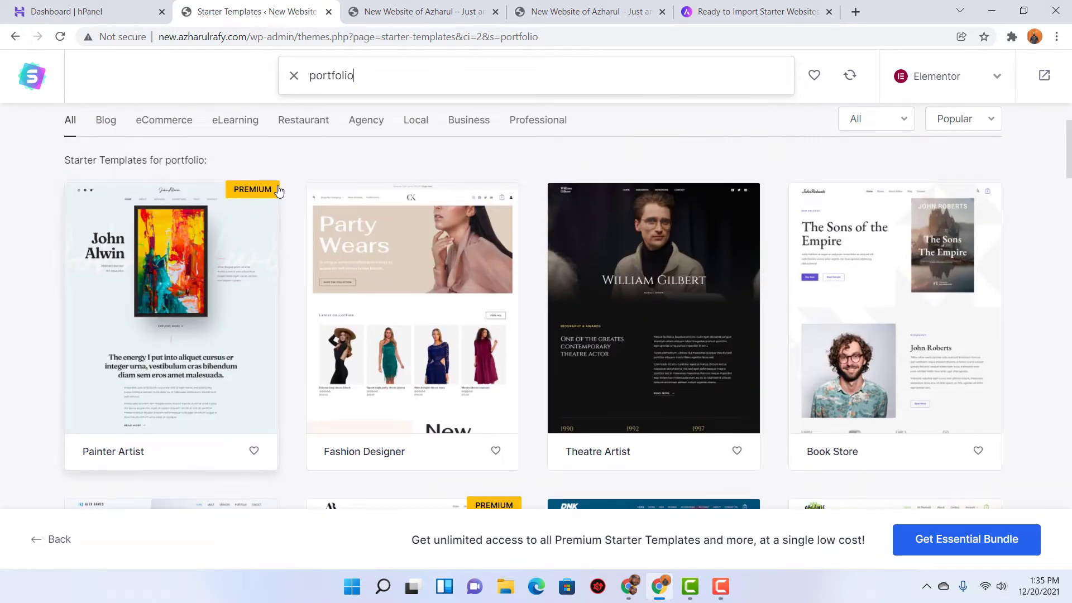
scroll(893, 247, "down", 4)
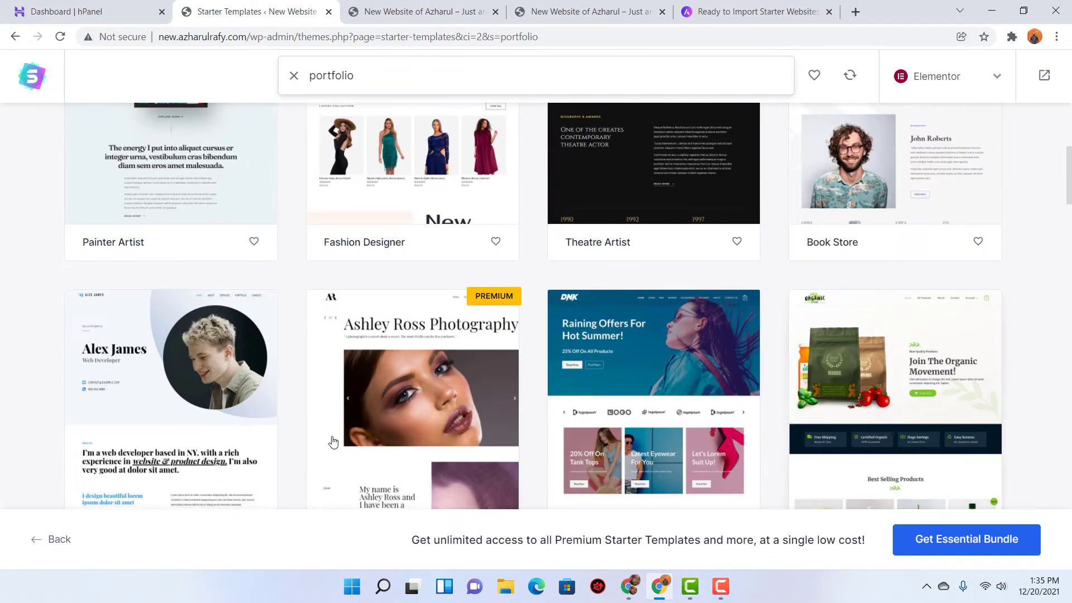
scroll(943, 343, "up", 6)
left_click(359, 177)
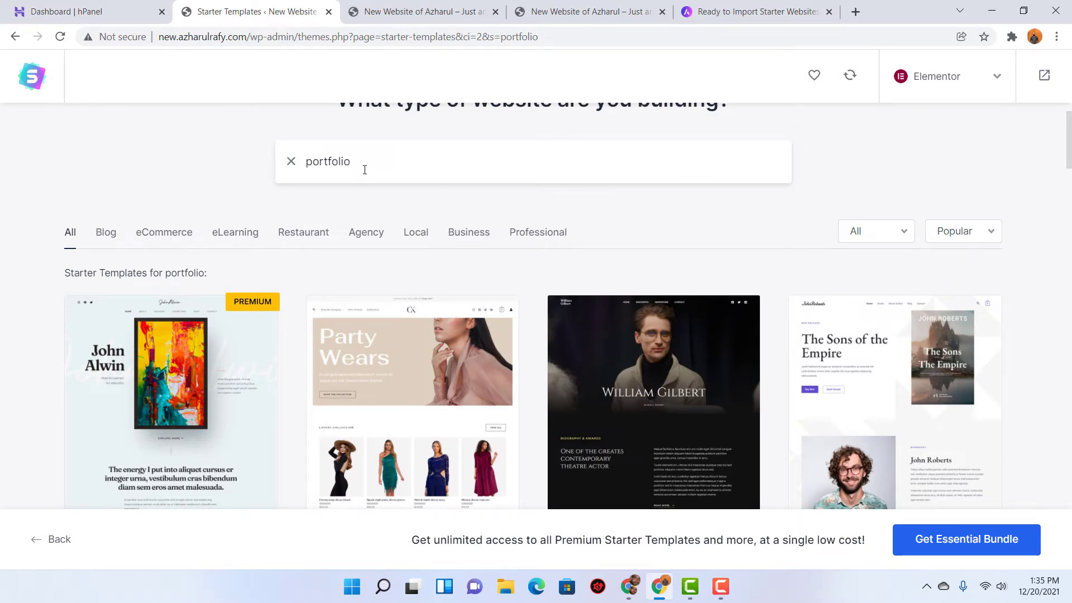
left_click(378, 239)
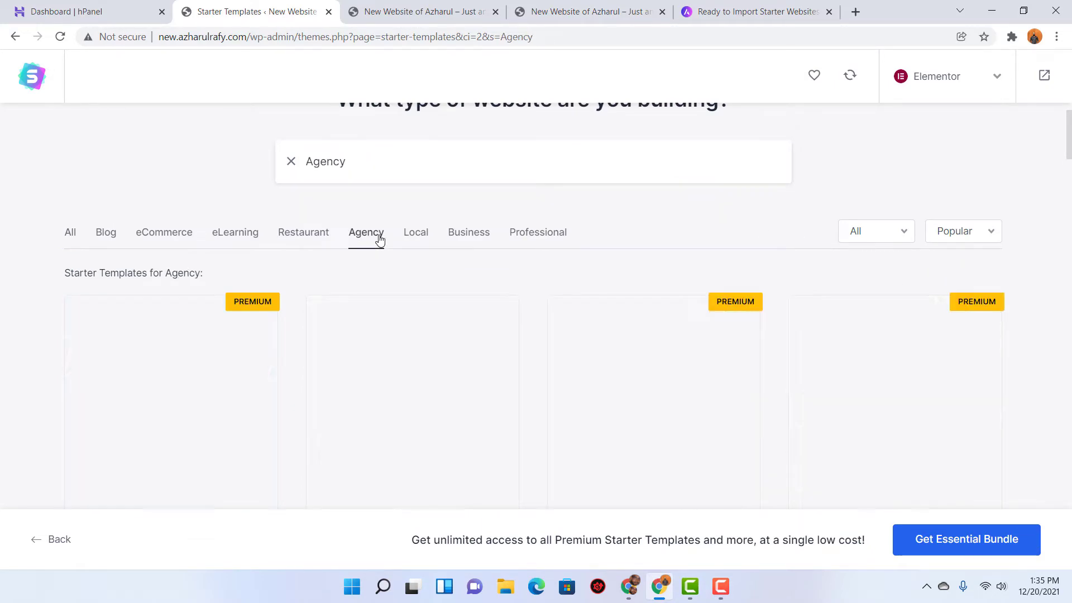
scroll(973, 316, "down", 9)
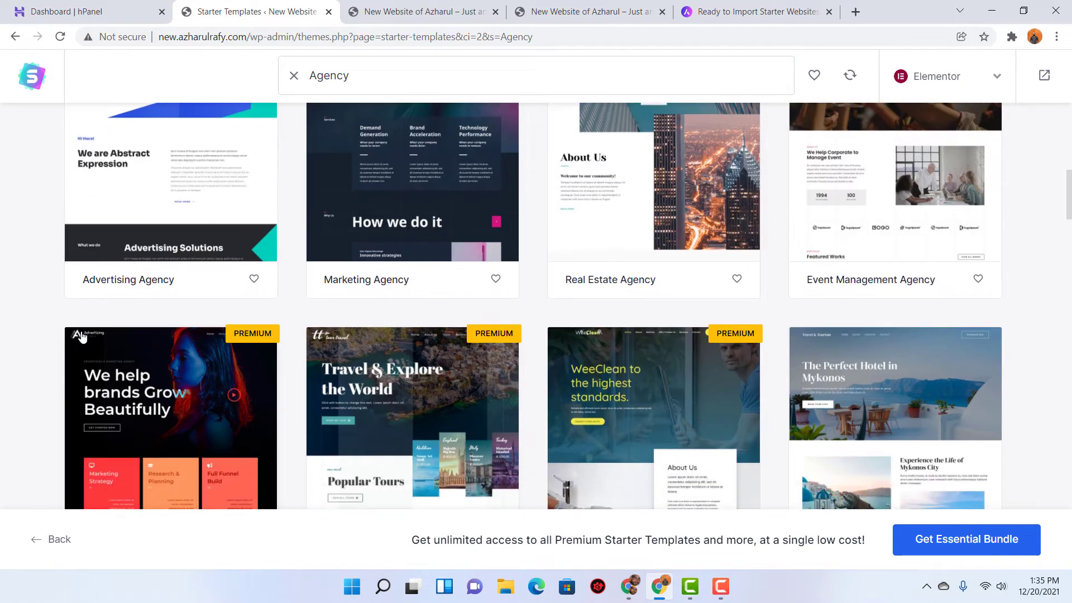
scroll(973, 316, "up", 10)
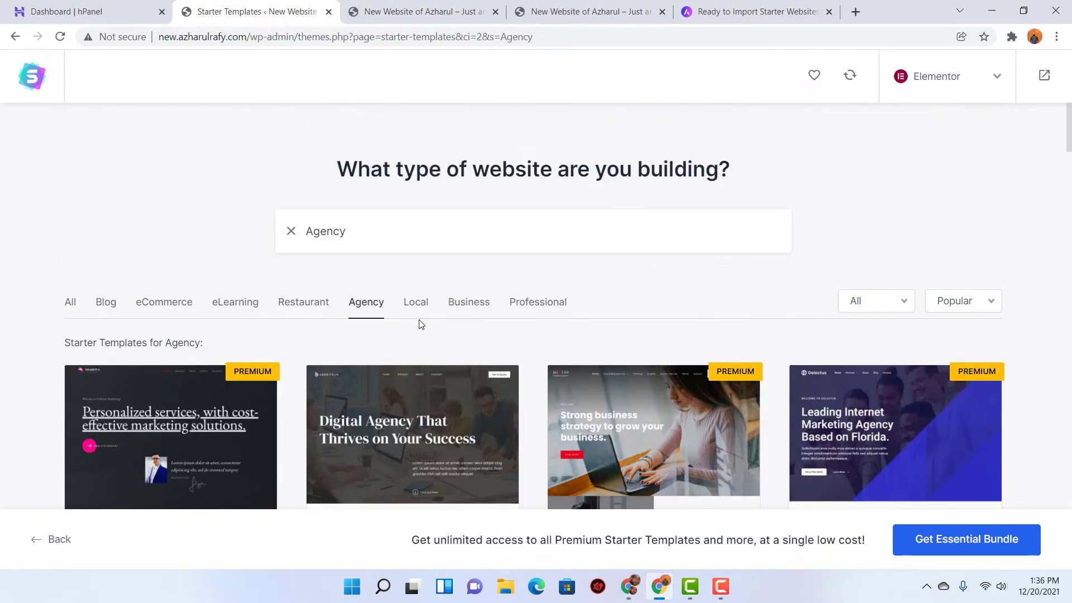
- Filter the gallery to Business templates and browse them
left_click(468, 304)
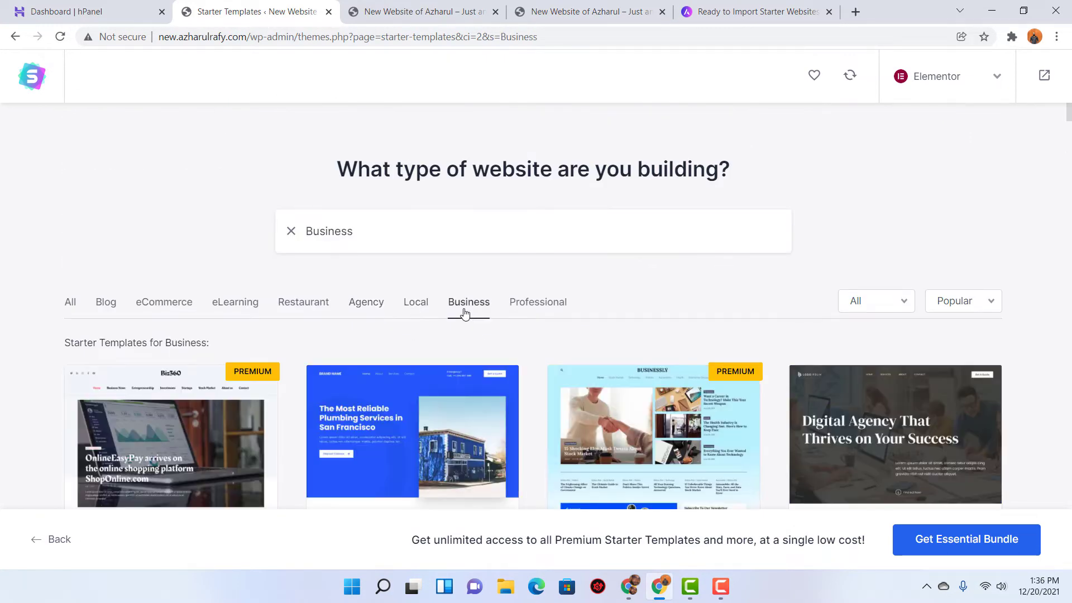
scroll(411, 292, "down", 5)
scroll(410, 292, "down", 6)
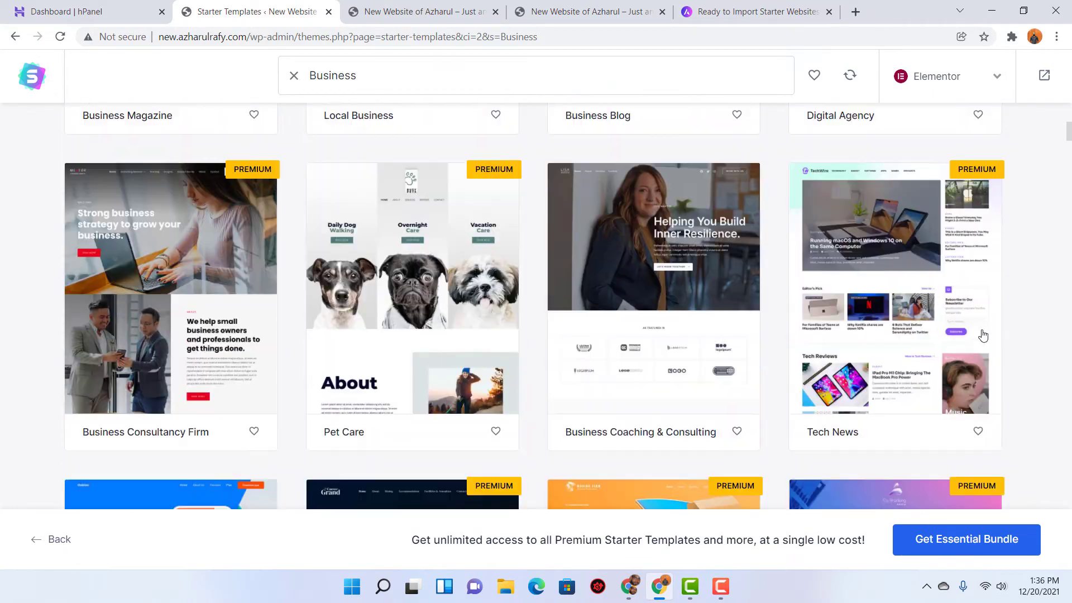
scroll(412, 341, "up", 10)
scroll(410, 341, "down", 7)
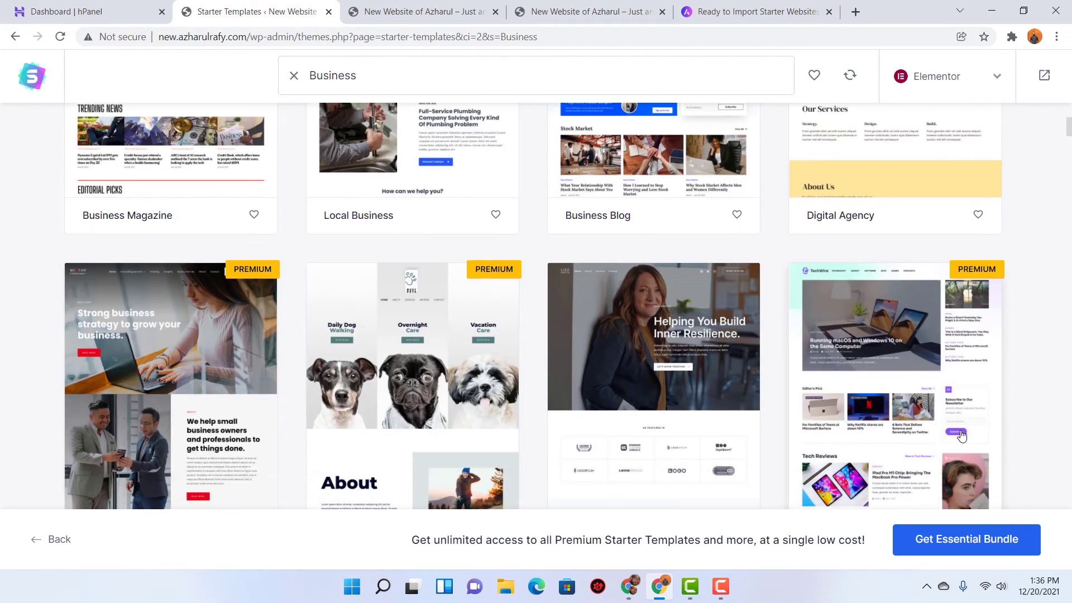
scroll(777, 314, "down", 1)
scroll(784, 327, "up", 2)
scroll(784, 327, "up", 5)
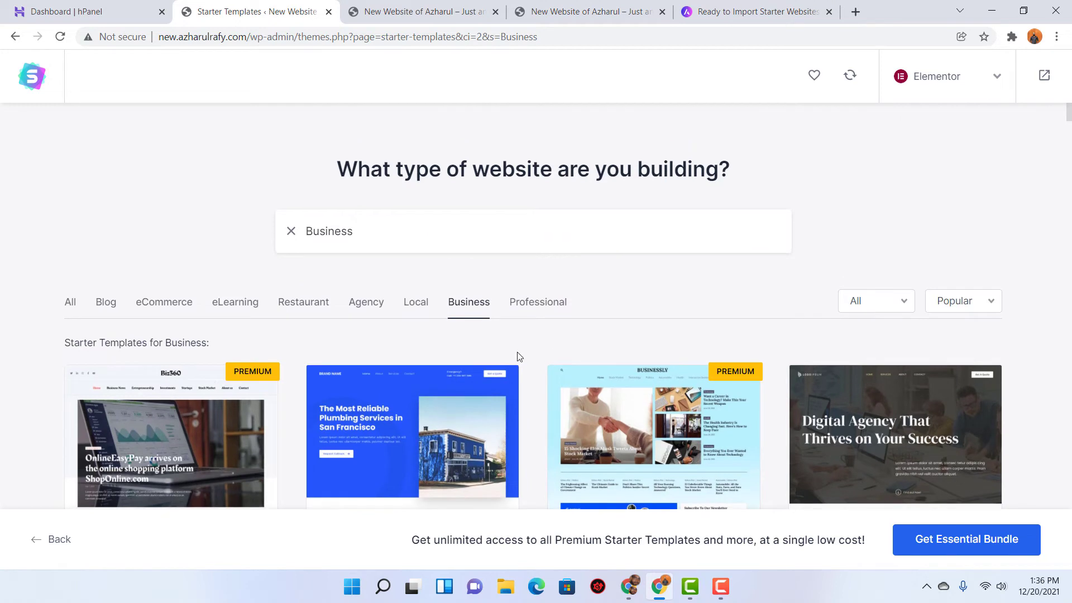
- Filter to eCommerce templates and scroll down to the Cosmetics Store design
left_click(147, 311)
scroll(30, 300, "down", 3)
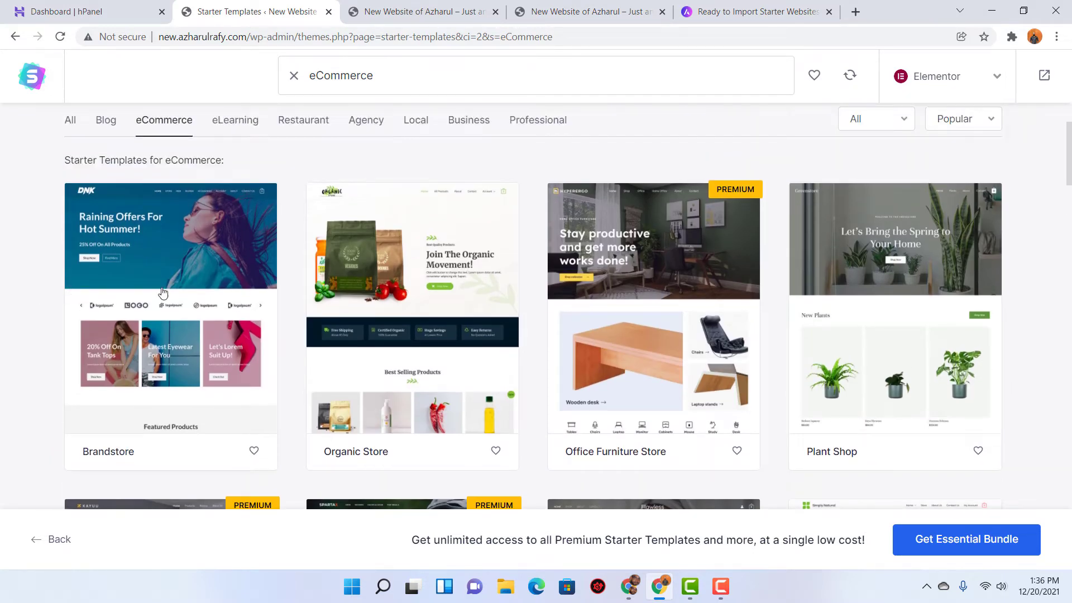
scroll(1041, 304, "down", 4)
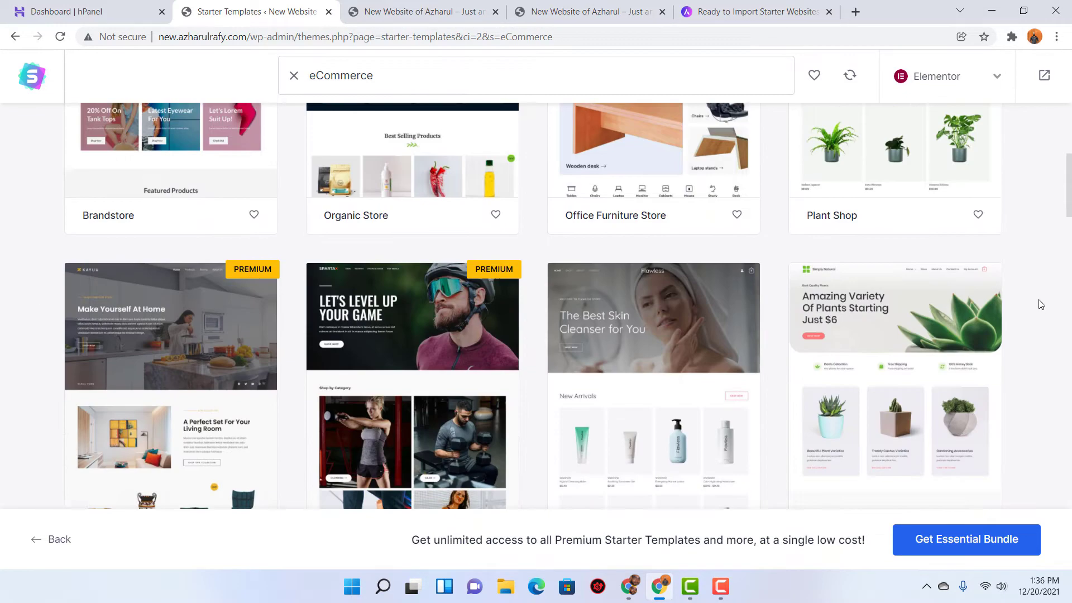
scroll(1044, 303, "down", 1)
scroll(196, 360, "down", 5)
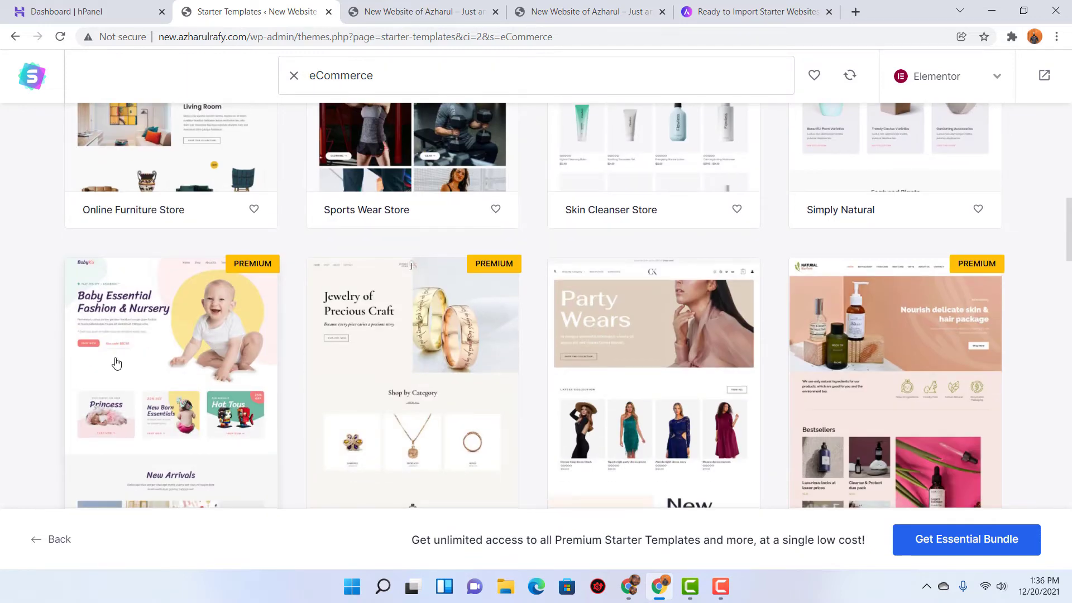
scroll(1049, 355, "down", 5)
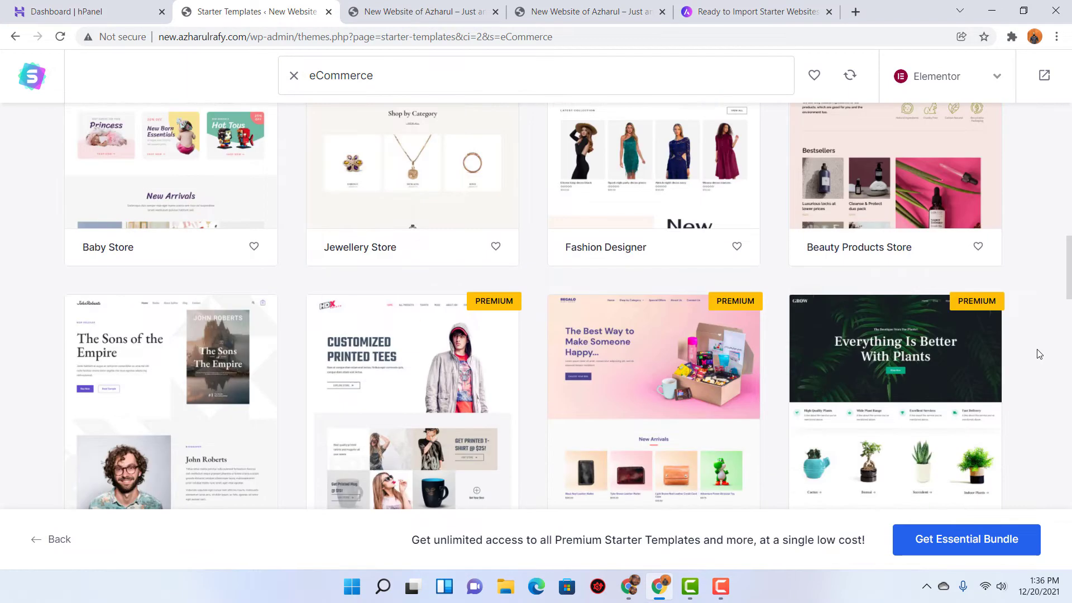
scroll(1039, 354, "down", 7)
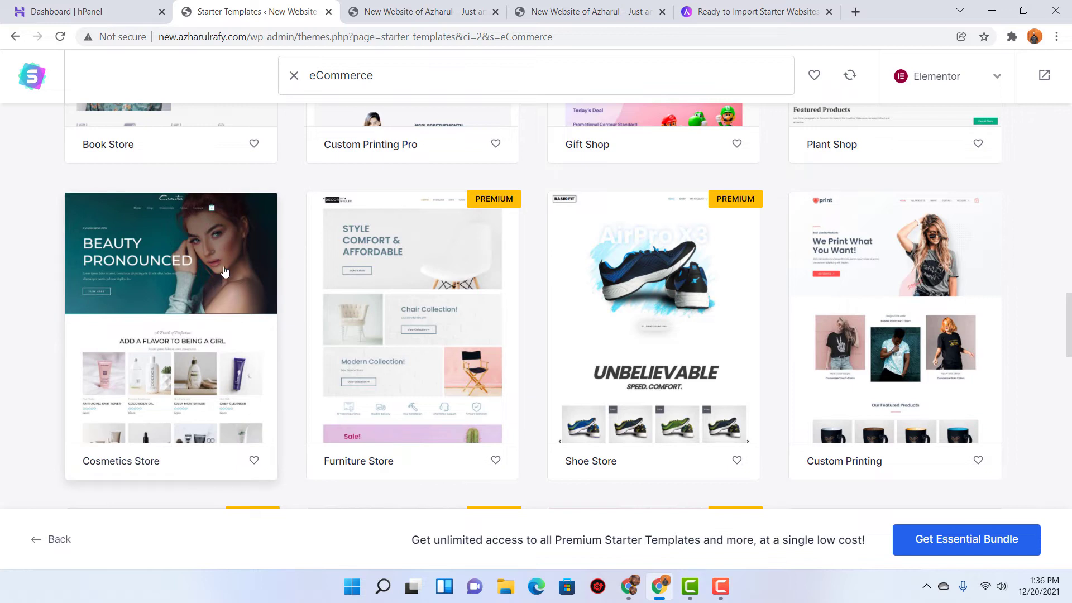
- Choose the Cosmetics Store template and skip the logo step
left_click(168, 302)
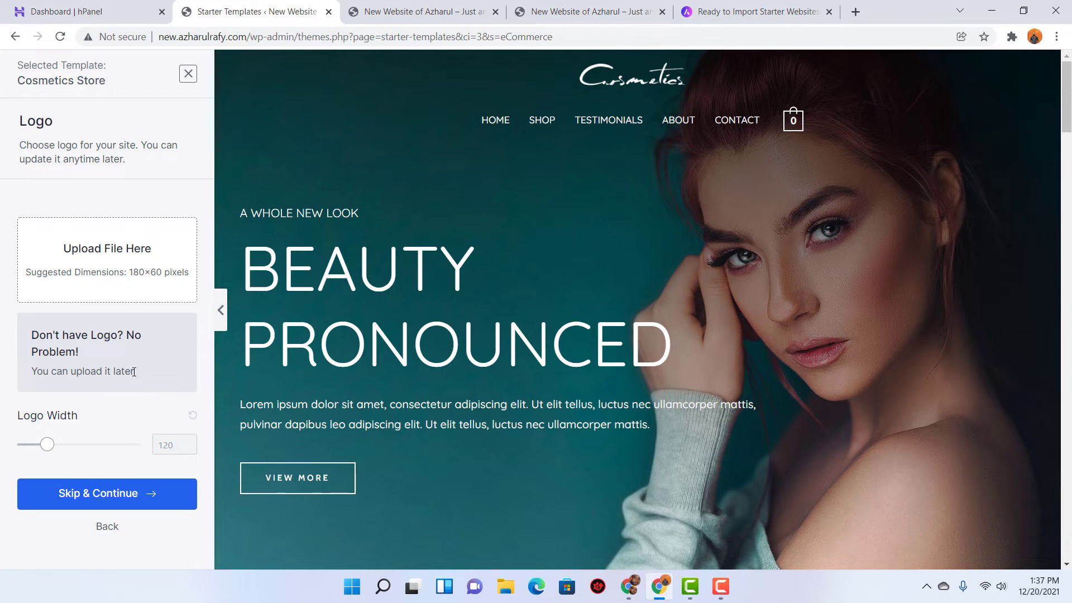
left_click(120, 491)
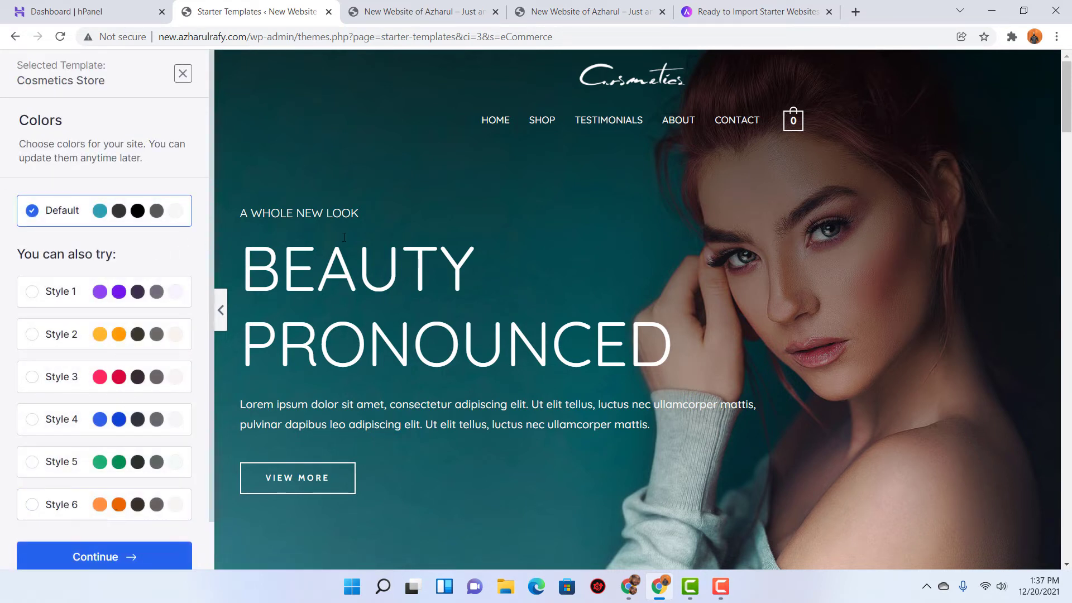
scroll(128, 327, "down", 1)
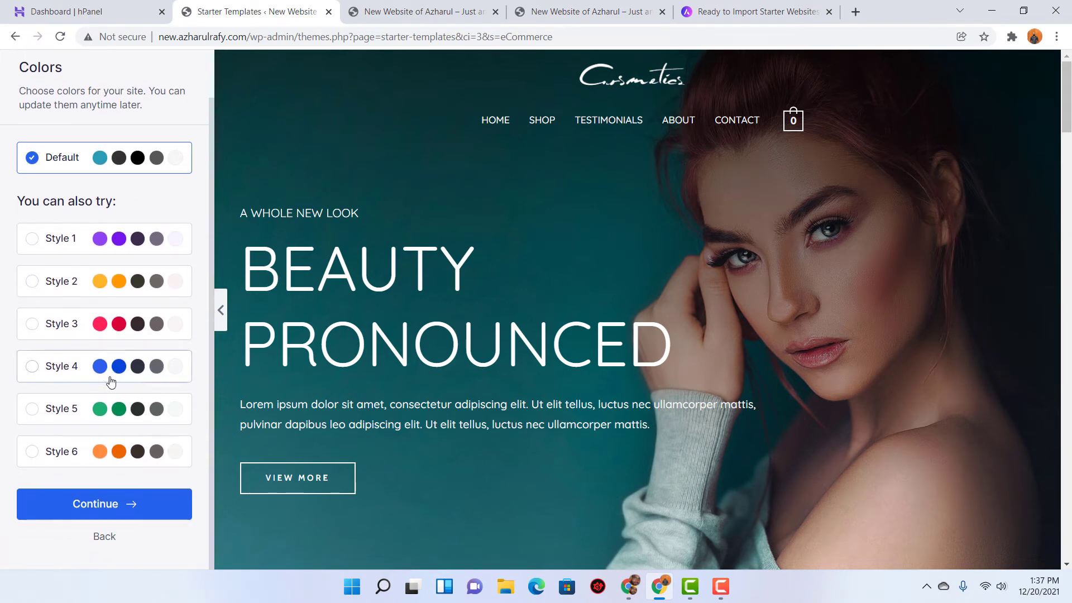
- Try colour palettes Style 6 through Style 2, then keep purple Style 1 and continue
left_click(58, 459)
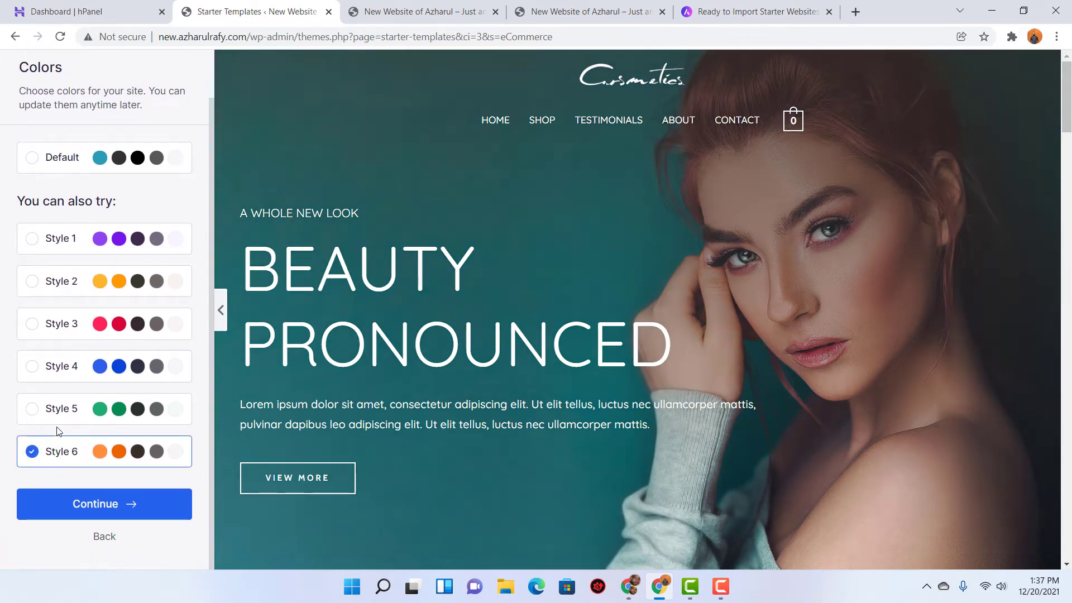
left_click(55, 409)
left_click(58, 369)
left_click(64, 338)
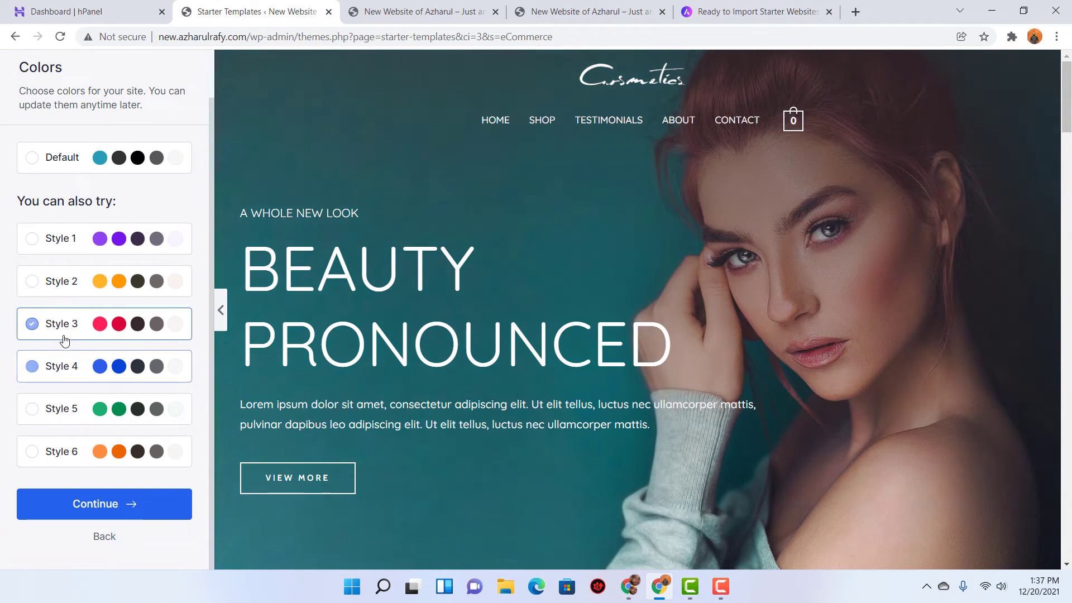
left_click(68, 294)
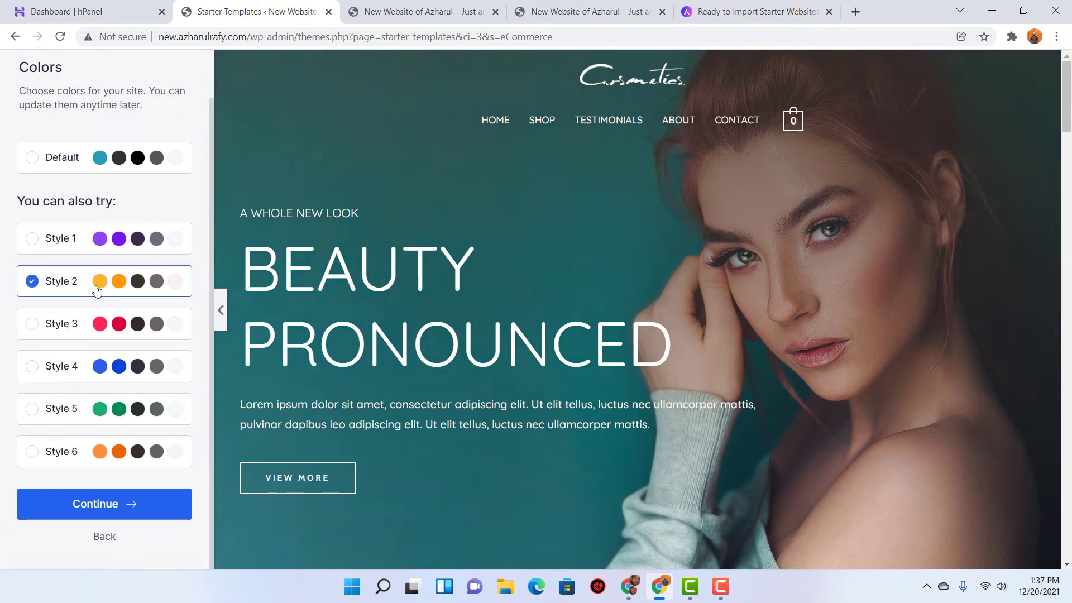
left_click(56, 240)
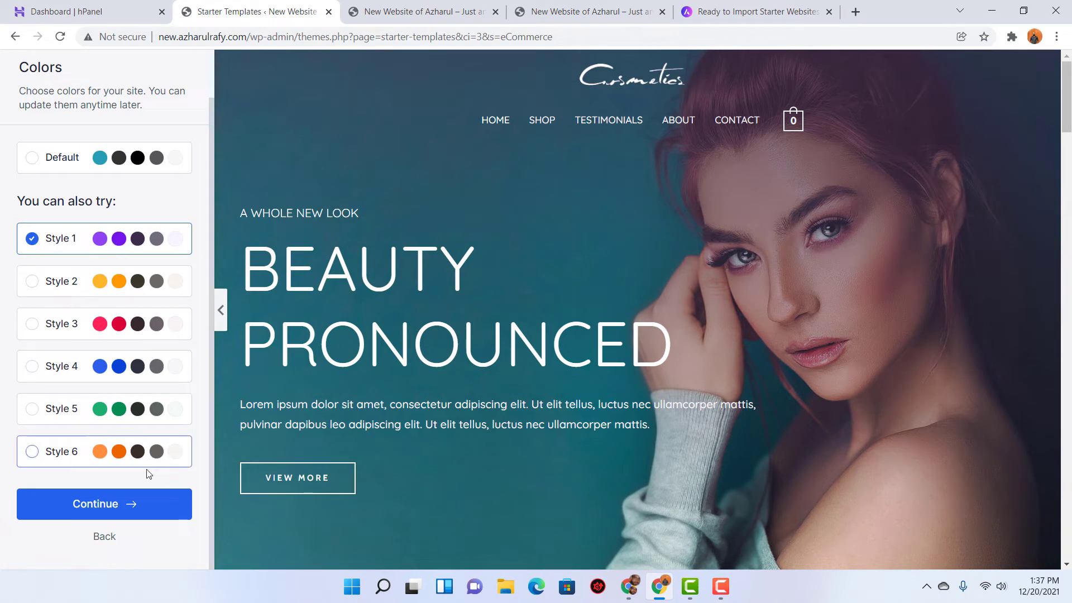
left_click(104, 504)
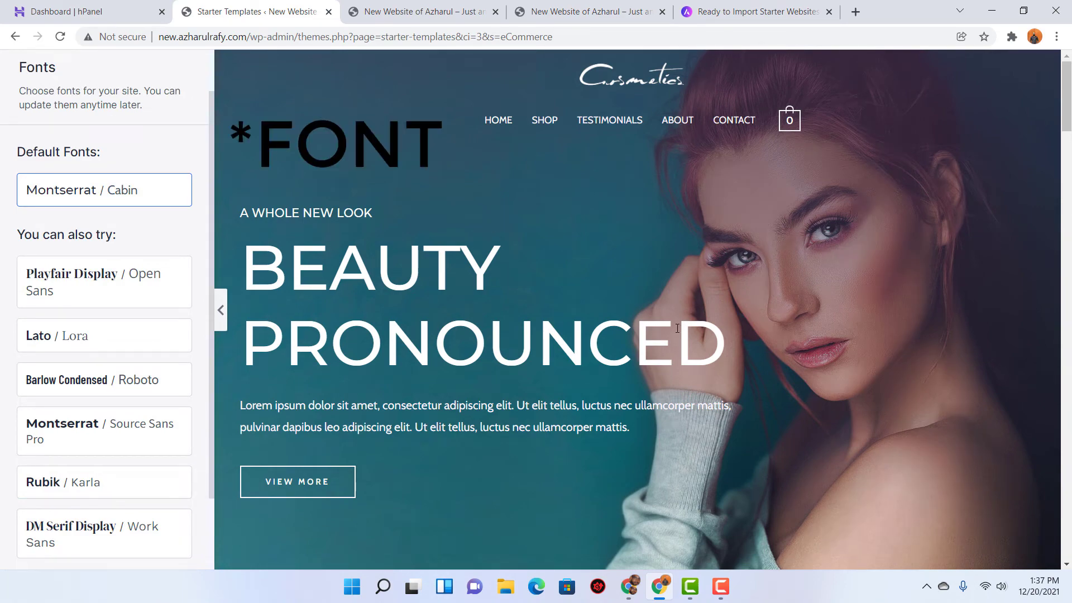
- Preview Lato/Lora, Barlow Condensed/Roboto and Montserrat/Source Sans Pro, then keep Montserrat/Cabin and continue
scroll(701, 395, "down", 6)
scroll(708, 387, "up", 5)
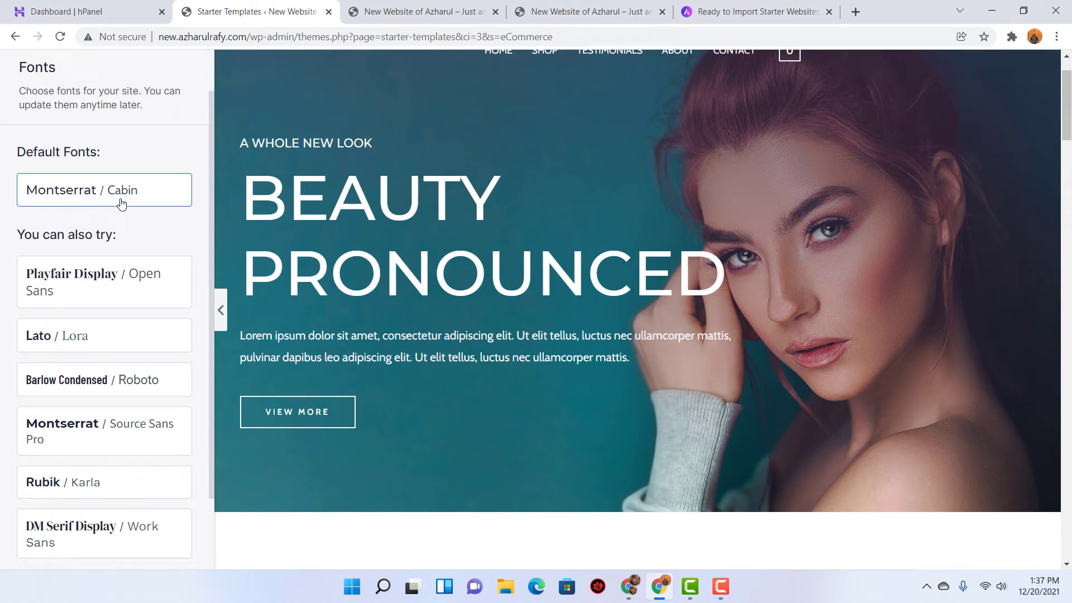
scroll(113, 375, "down", 1)
left_click(69, 272)
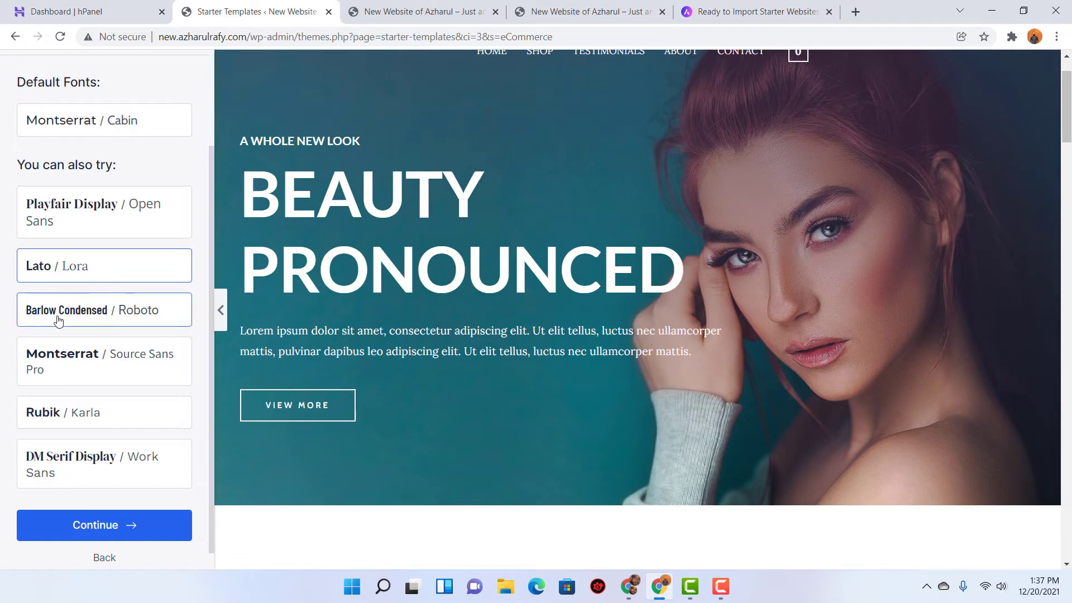
left_click(93, 321)
left_click(104, 368)
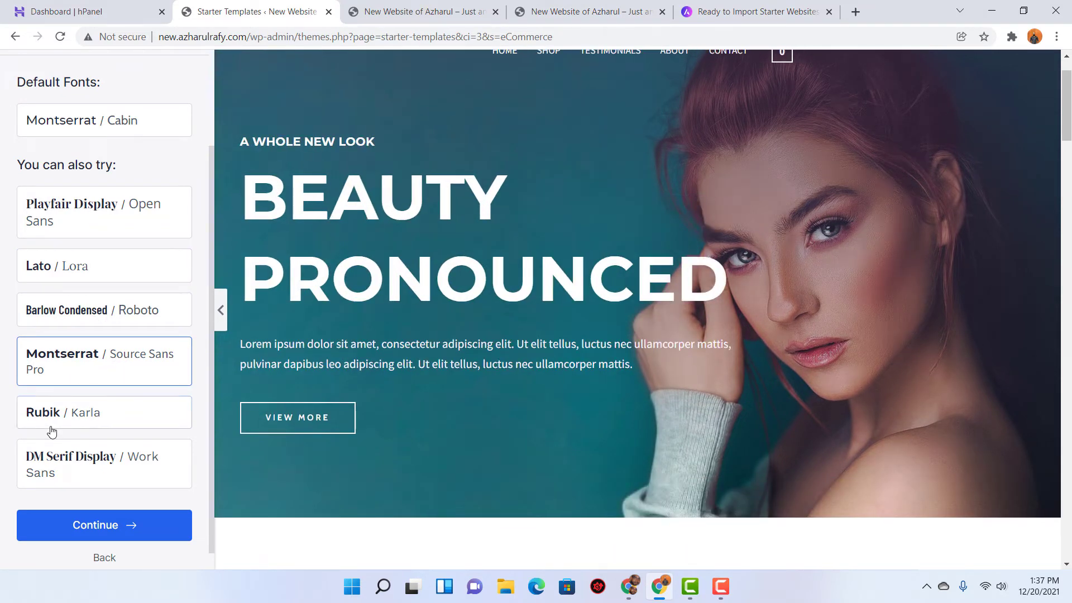
left_click(83, 135)
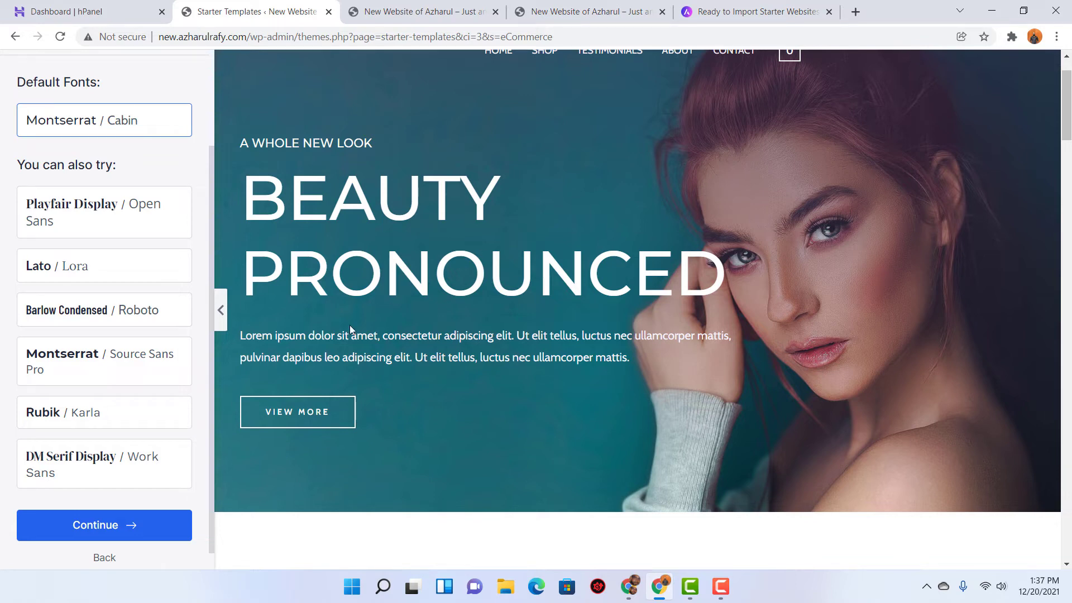
left_click(90, 534)
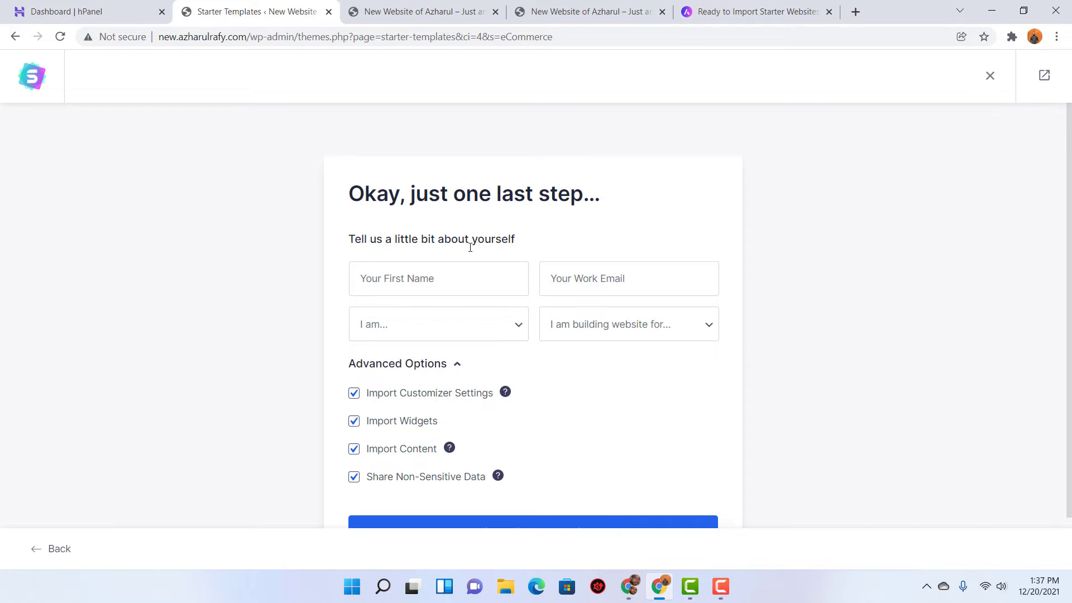
- Autofill the First Name and Work Email fields with the saved suggestions
left_click(433, 278)
left_click(371, 311)
left_click(581, 282)
left_click(570, 314)
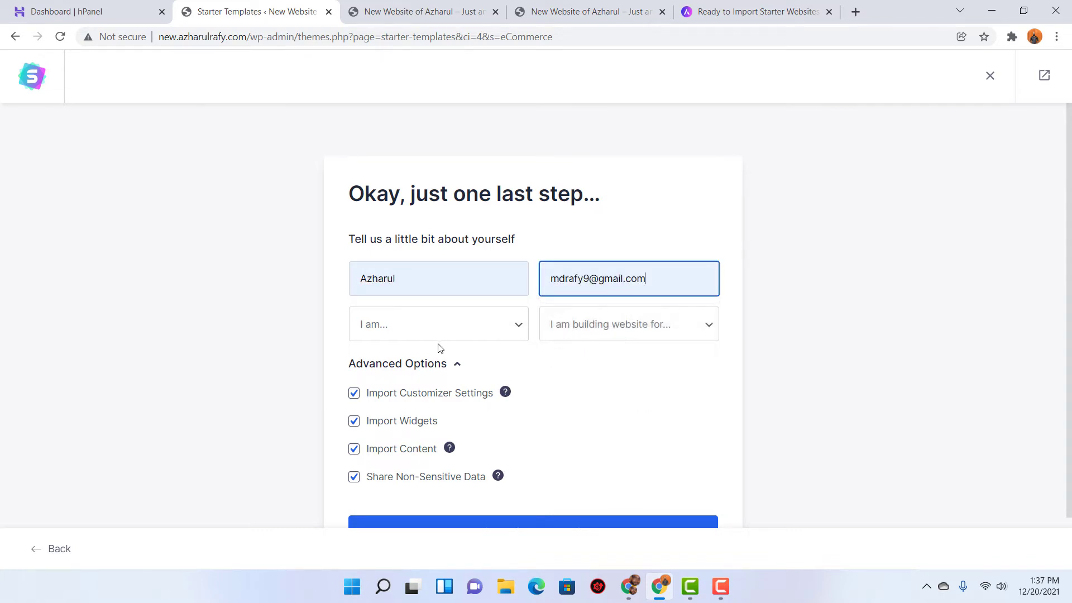
- Choose Intermediate experience and a website built for Myself/My Company
left_click(394, 330)
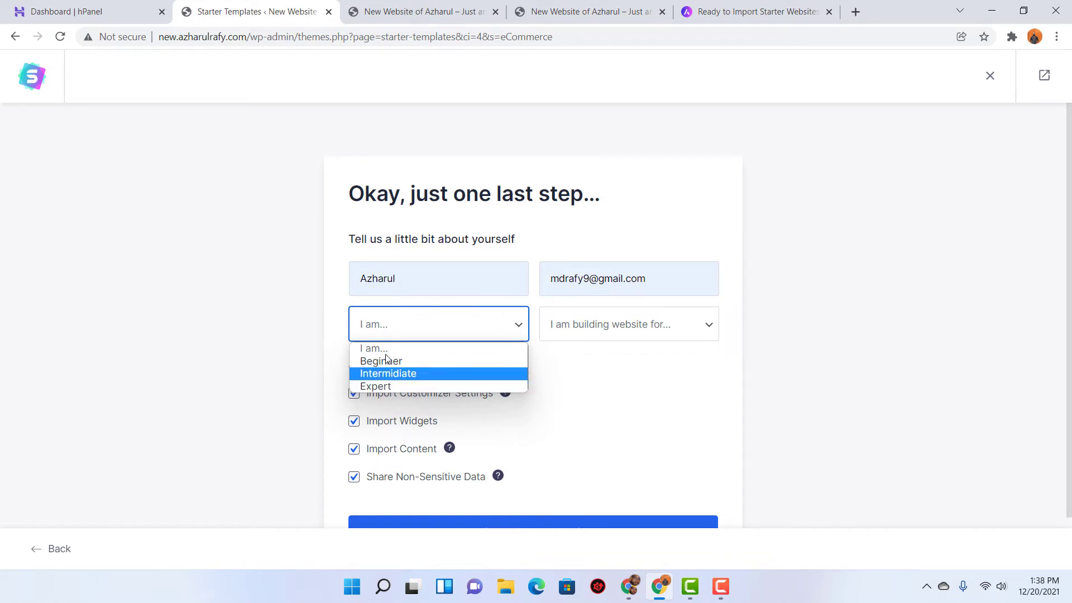
left_click(411, 375)
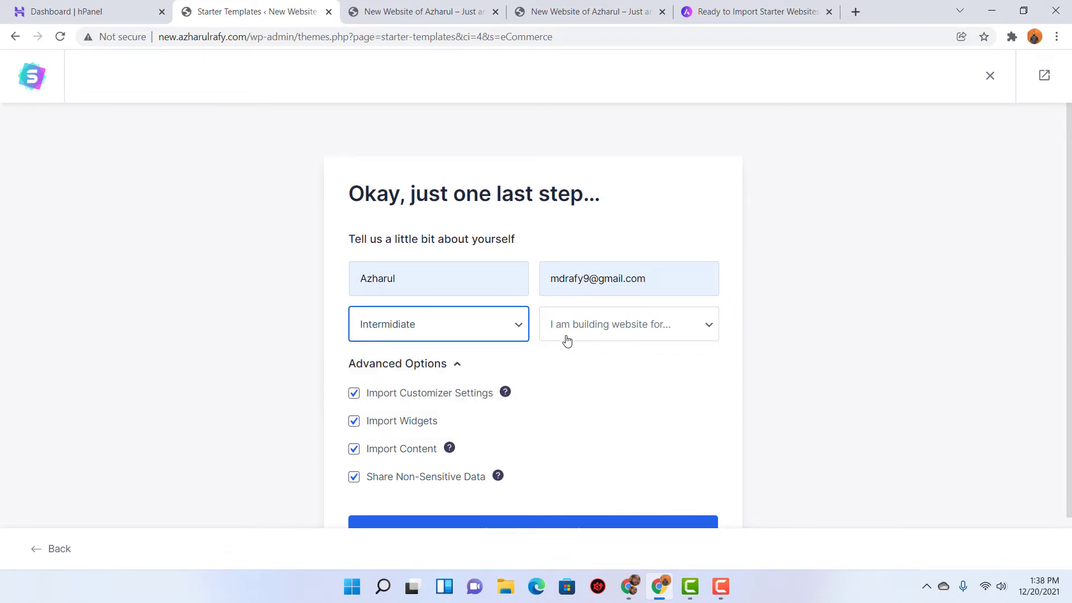
left_click(613, 334)
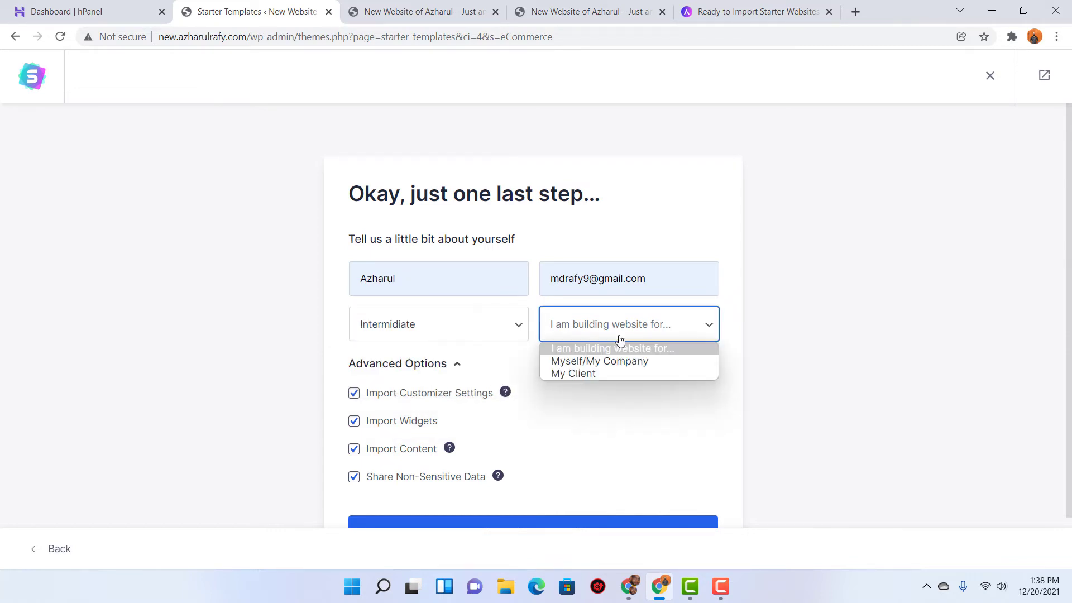
left_click(578, 364)
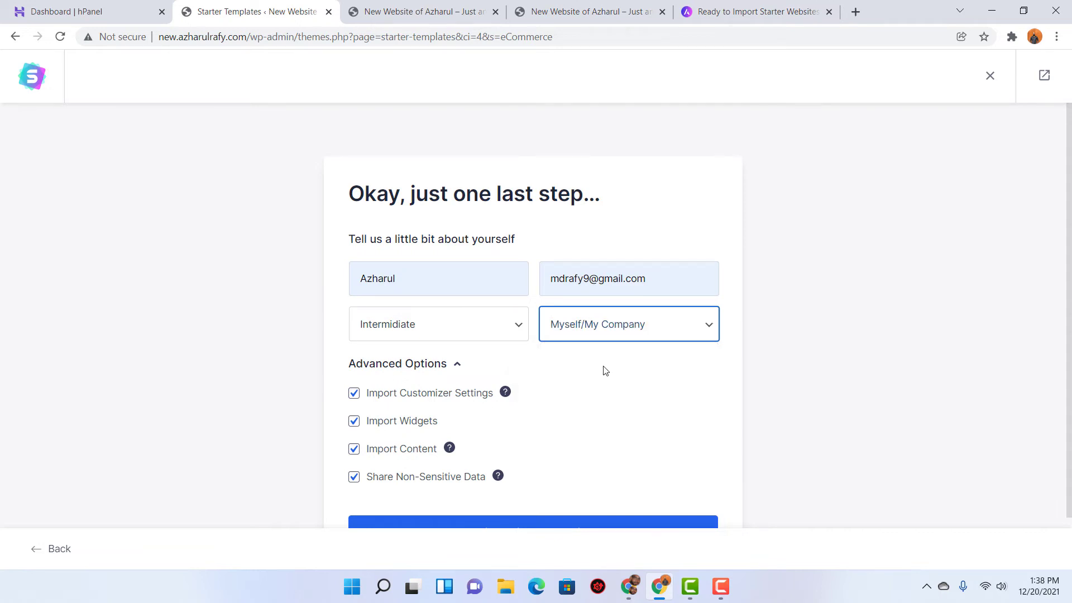
left_click(611, 339)
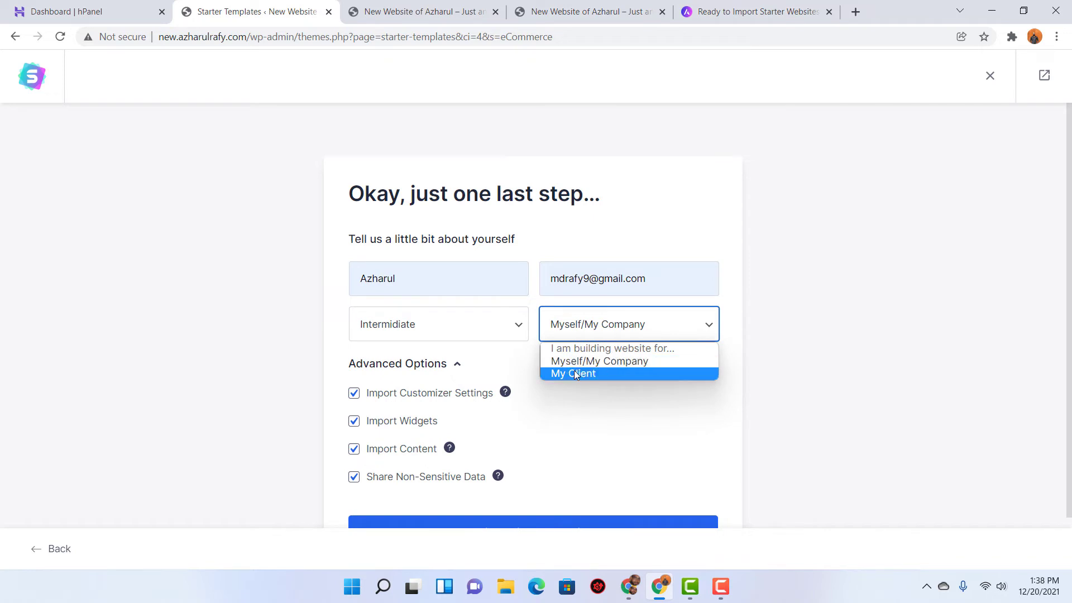
left_click(582, 362)
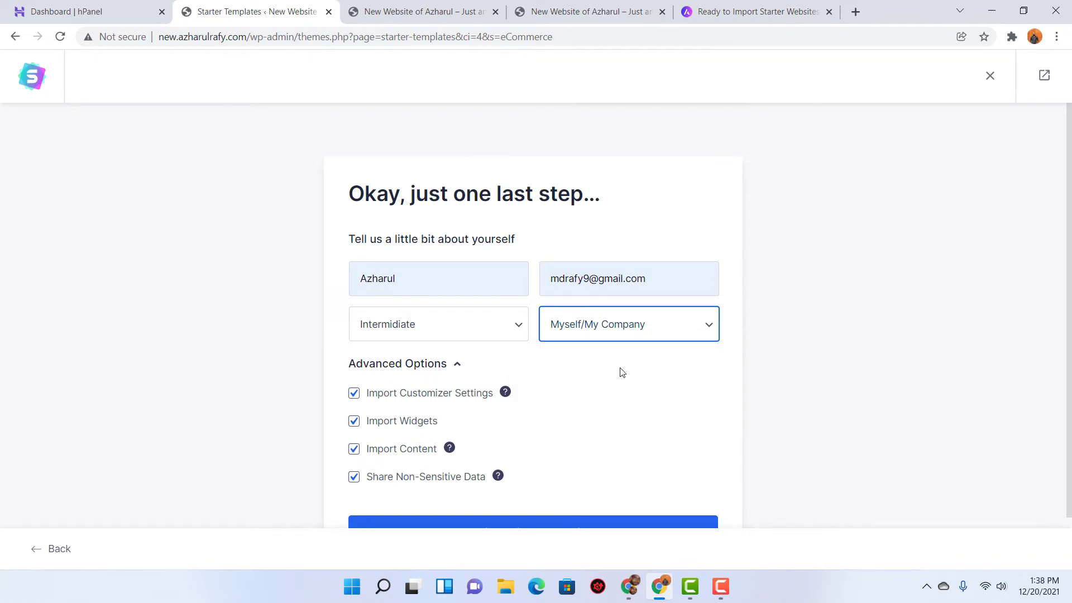
scroll(664, 352, "down", 1)
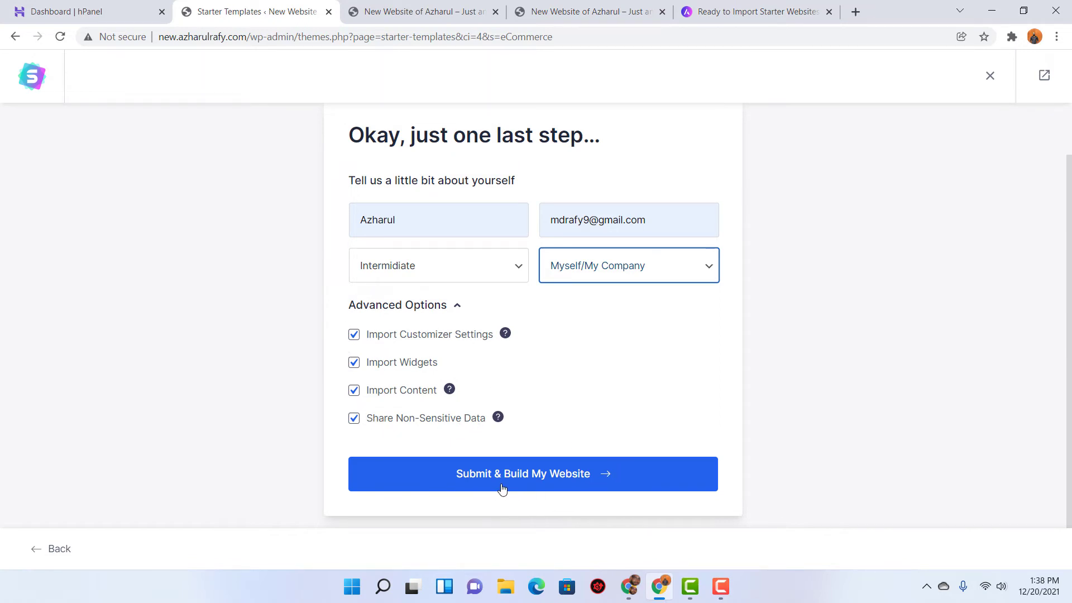
- Submit & Build My Website, then open View Your Website in a new tab once it finishes
left_click(575, 489)
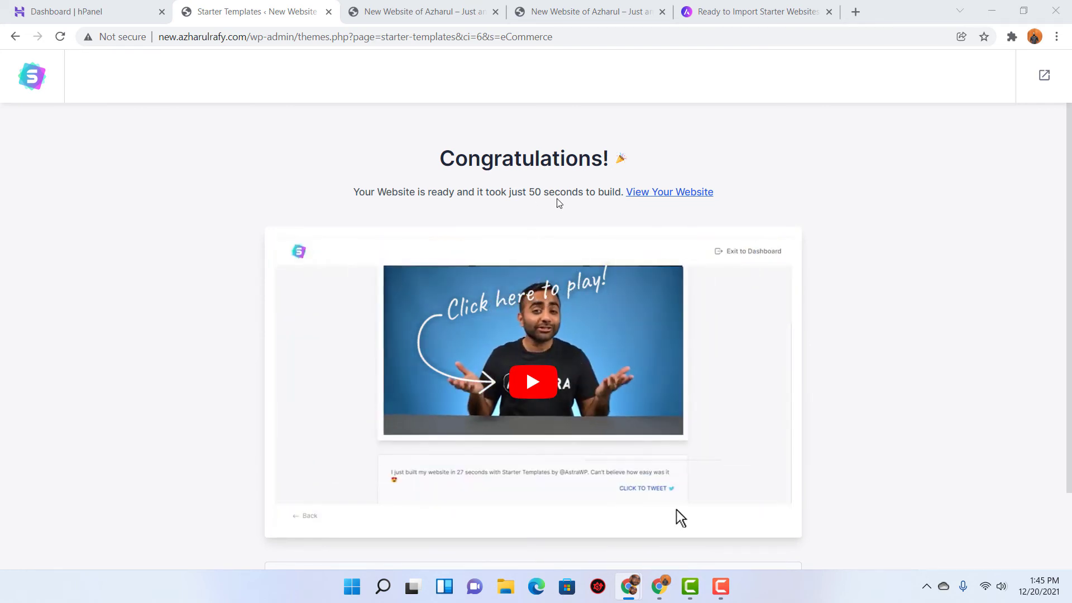
right_click(658, 202)
left_click(654, 205)
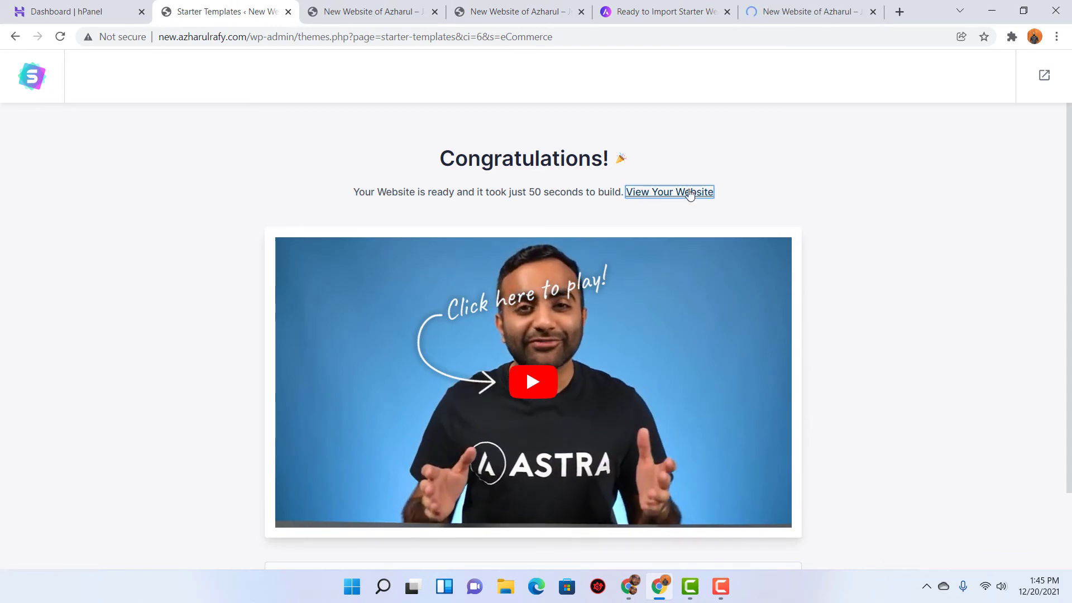
- Browse the new Cosmetics site tab and compare it with the older Hello world! and other-theme tabs
left_click(814, 6)
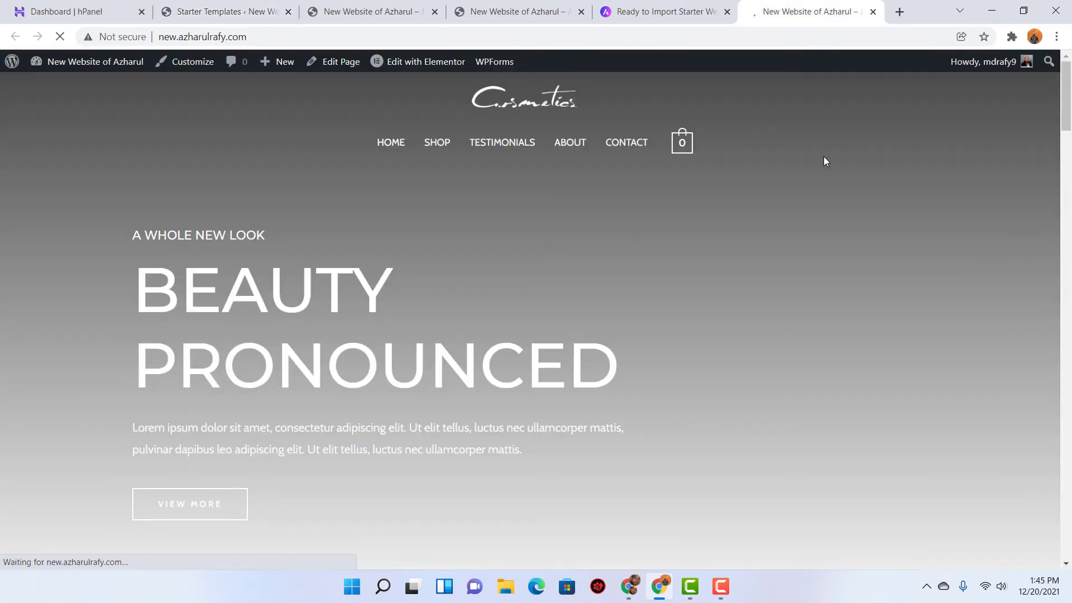
scroll(195, 332, "down", 6)
scroll(195, 332, "down", 20)
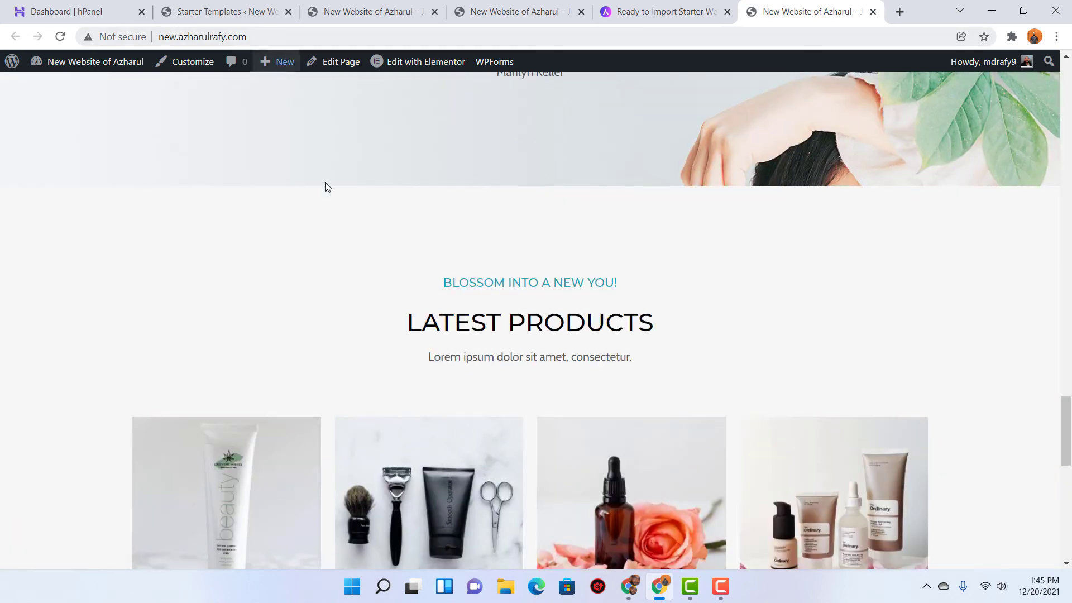
scroll(213, 376, "down", 10)
scroll(213, 375, "up", 20)
scroll(213, 382, "up", 15)
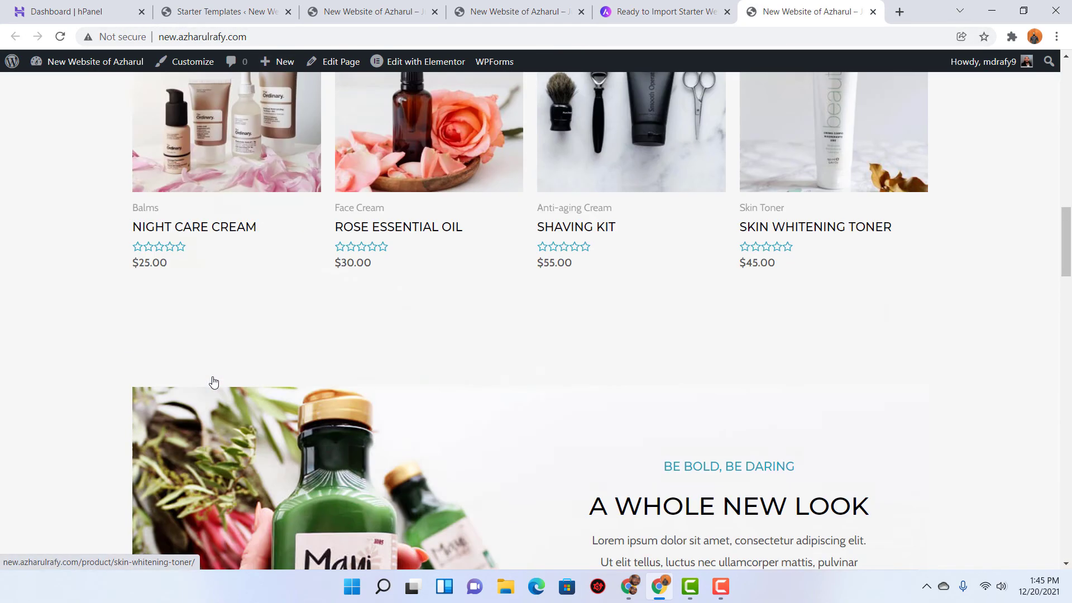
left_click(368, 9)
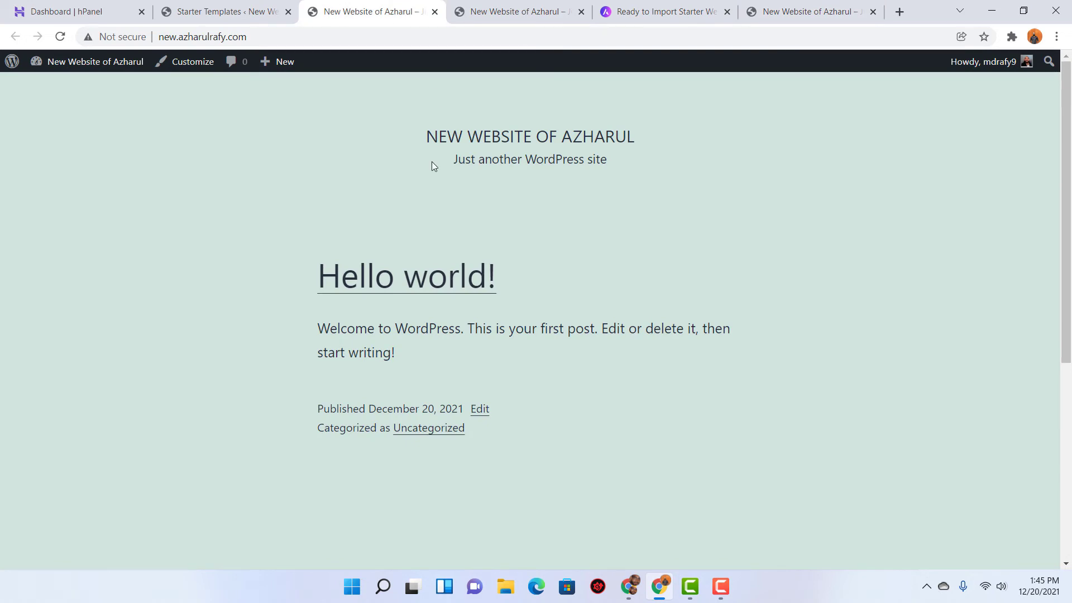
left_click(501, 6)
- Return to the Cosmetics homepage and inspect its BEAUTY PRONOUNCED hero heading
left_click(789, 7)
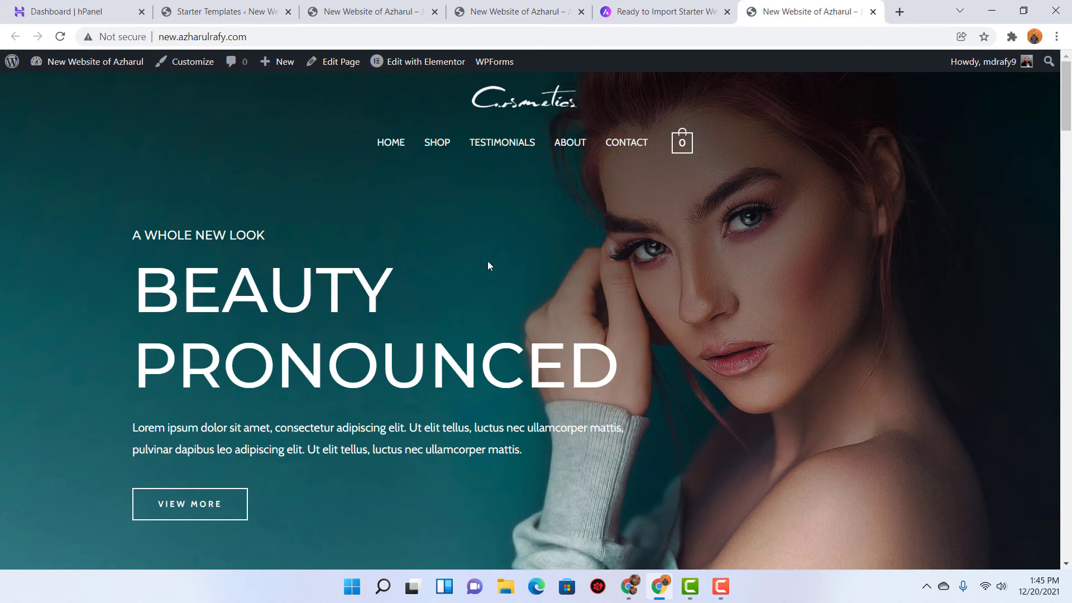
scroll(443, 289, "down", 8)
scroll(443, 301, "up", 8)
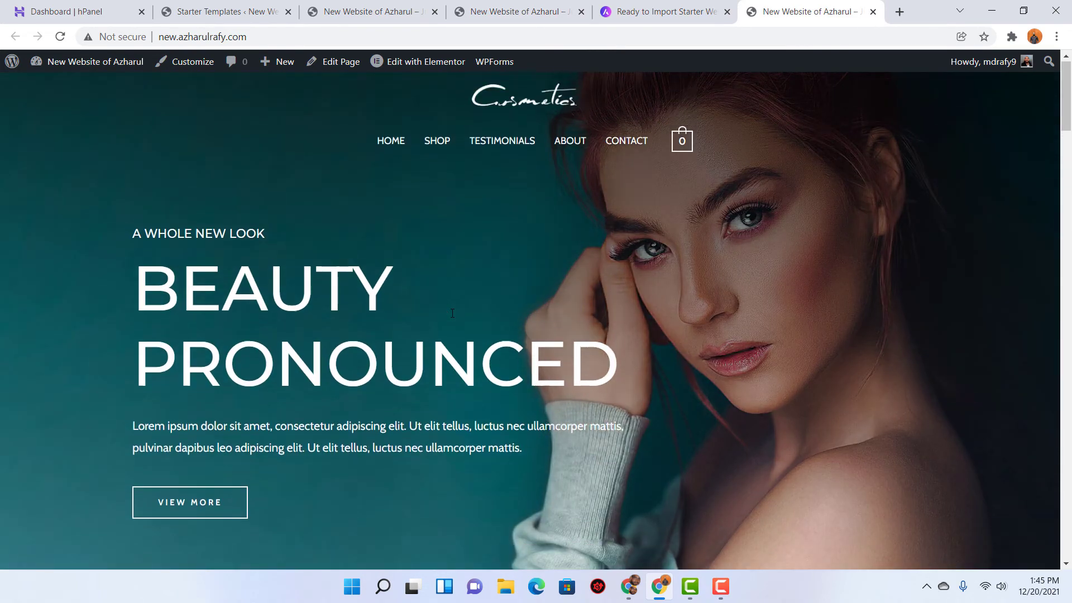
left_click_drag(192, 279, 448, 390)
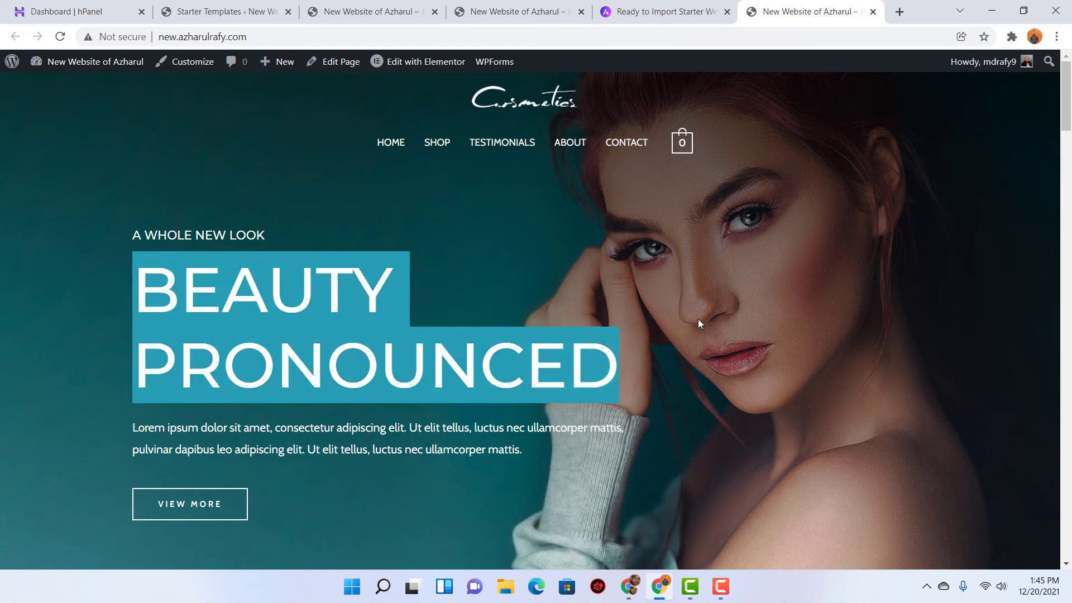
left_click(756, 263)
scroll(344, 317, "down", 1)
scroll(350, 306, "up", 1)
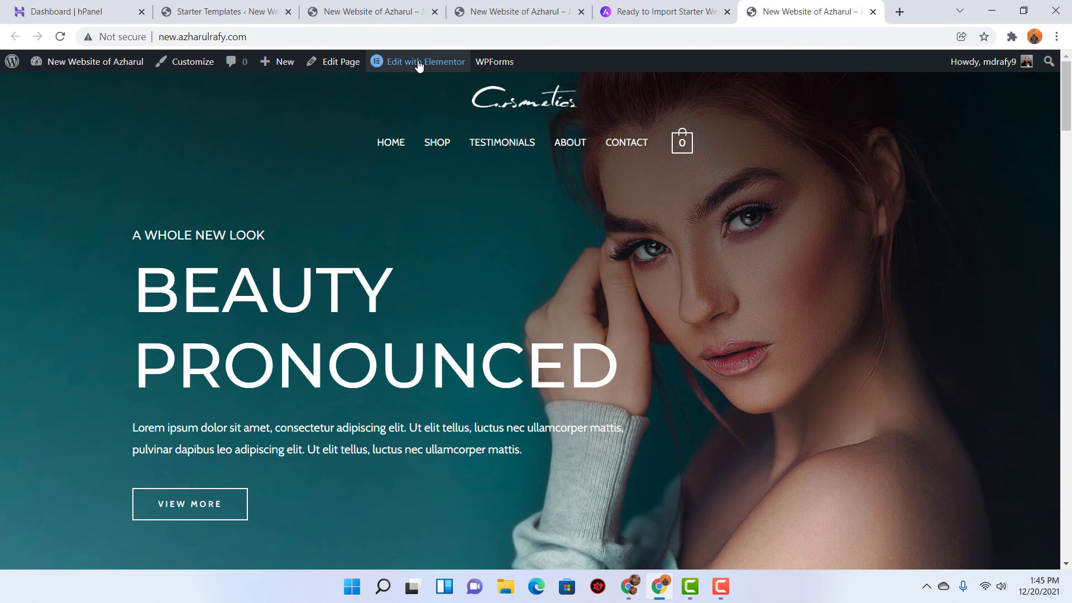
- In Elementor, replace BEAUTY in the hero heading with 'Hello' plus a line break, then update
mouse_move(432, 67)
left_click(436, 68)
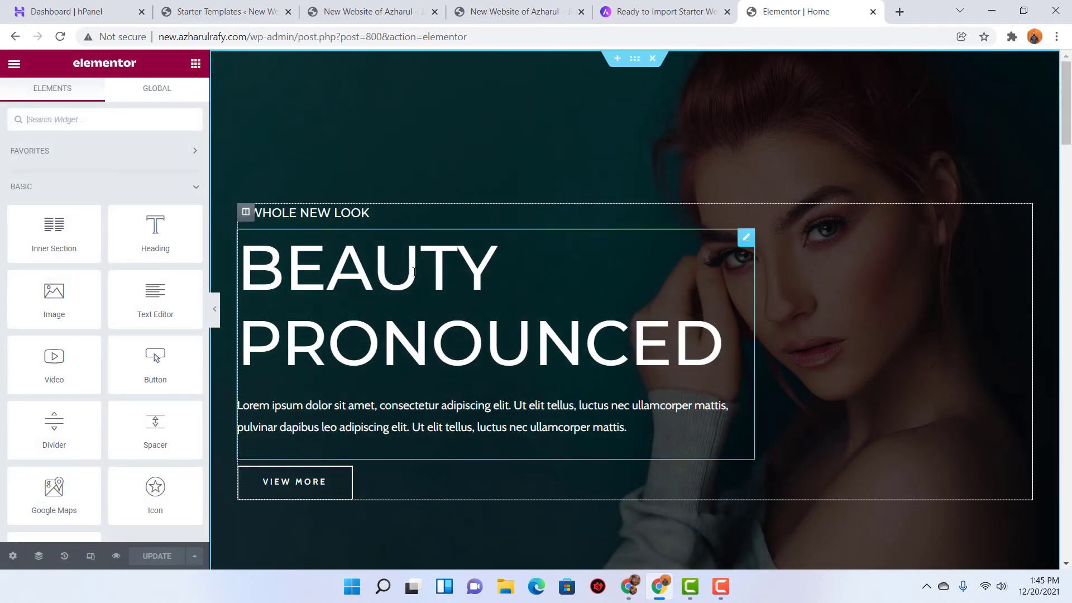
left_click(374, 262)
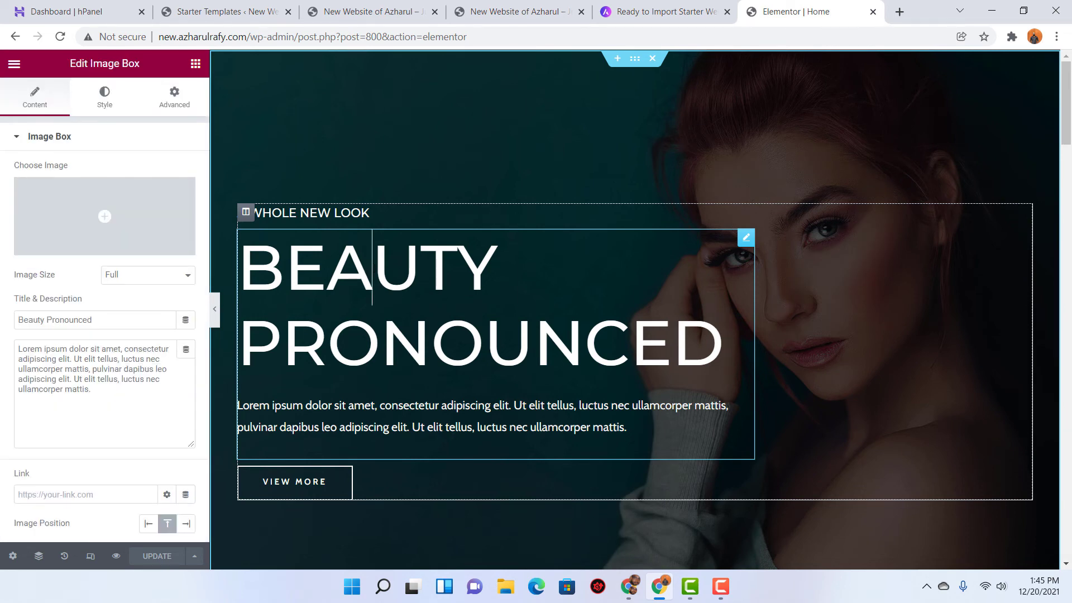
double_click(374, 268)
type("Hello")
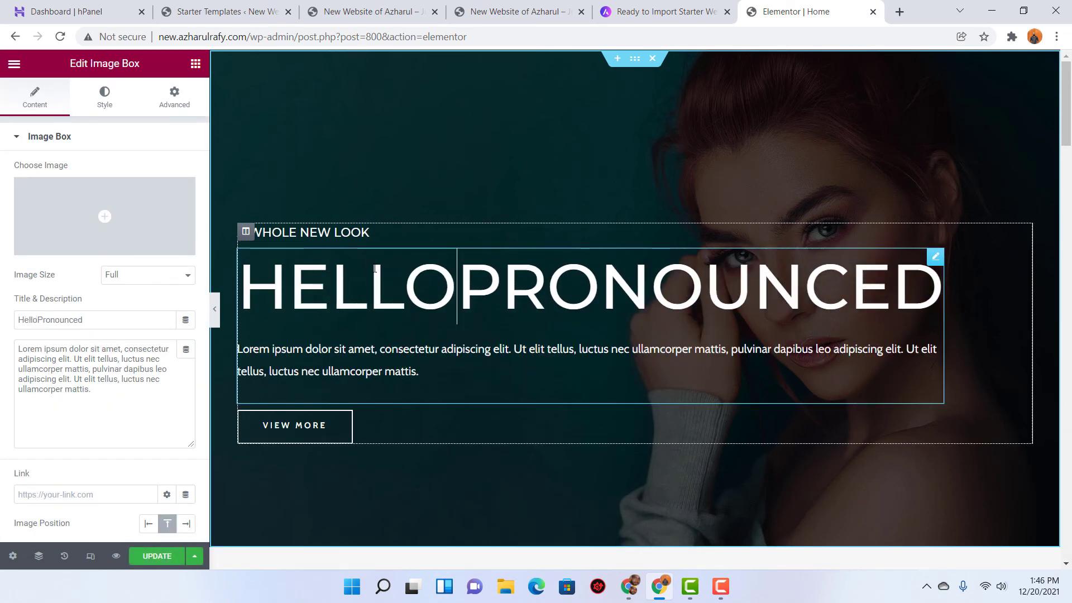
key("Return")
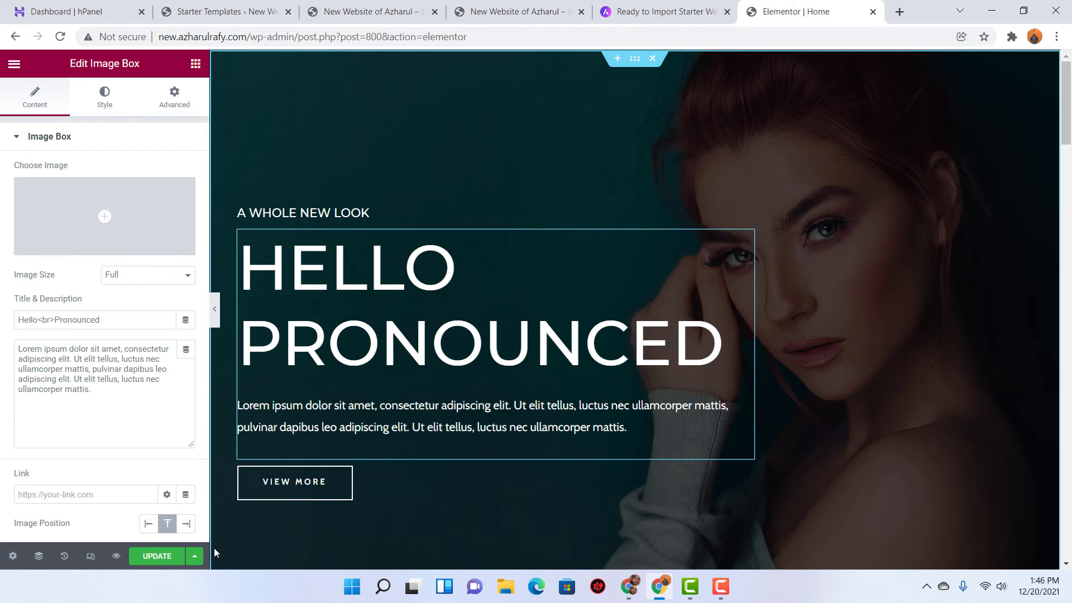
left_click(154, 557)
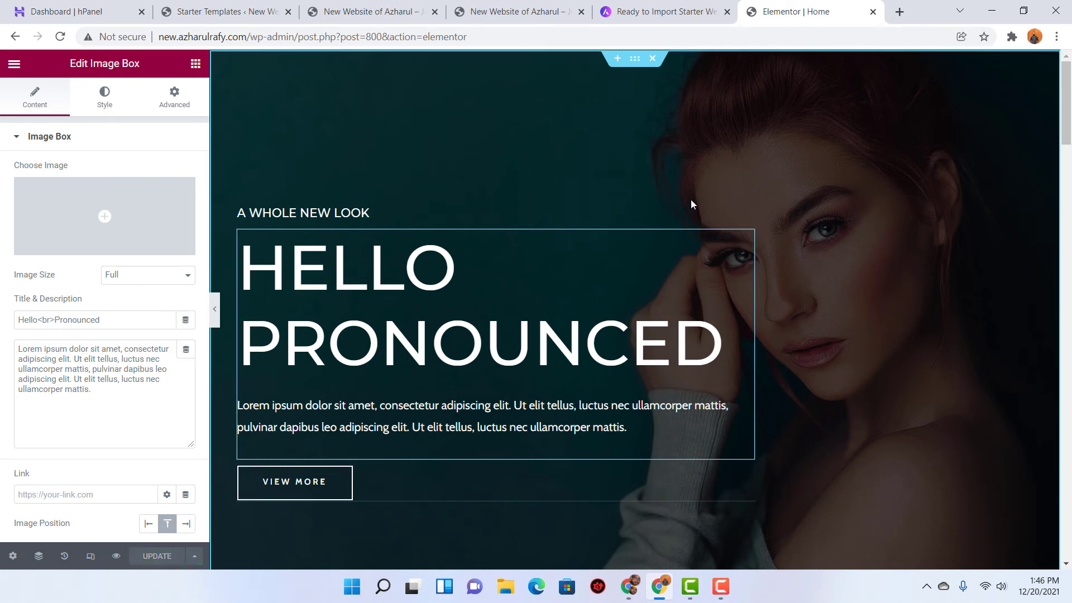
- Open the hero section's Style background image picker and browse the Media Library thumbnails
left_click(635, 61)
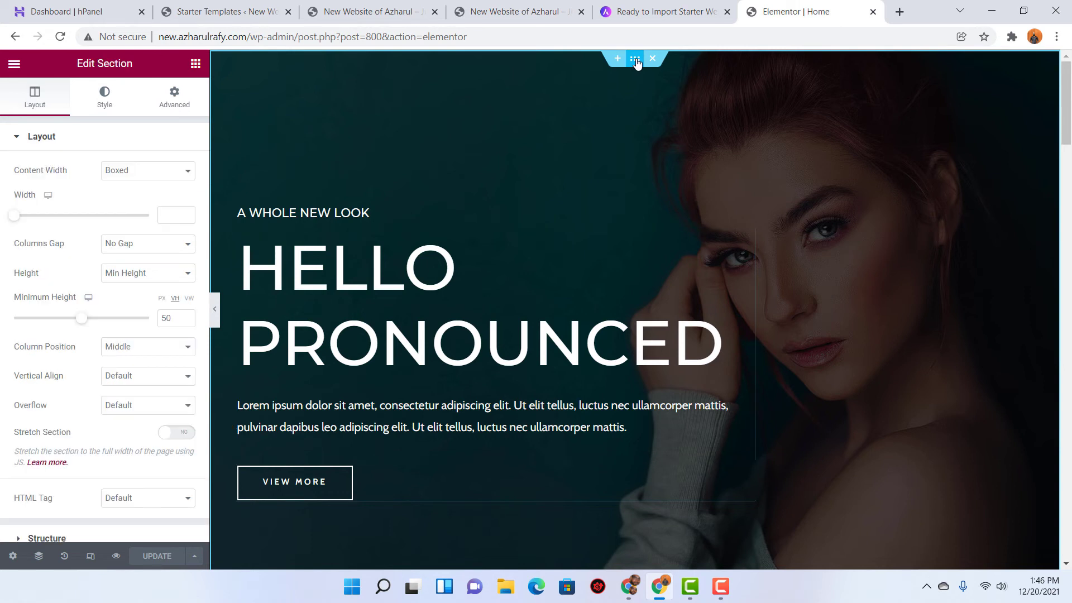
left_click(105, 100)
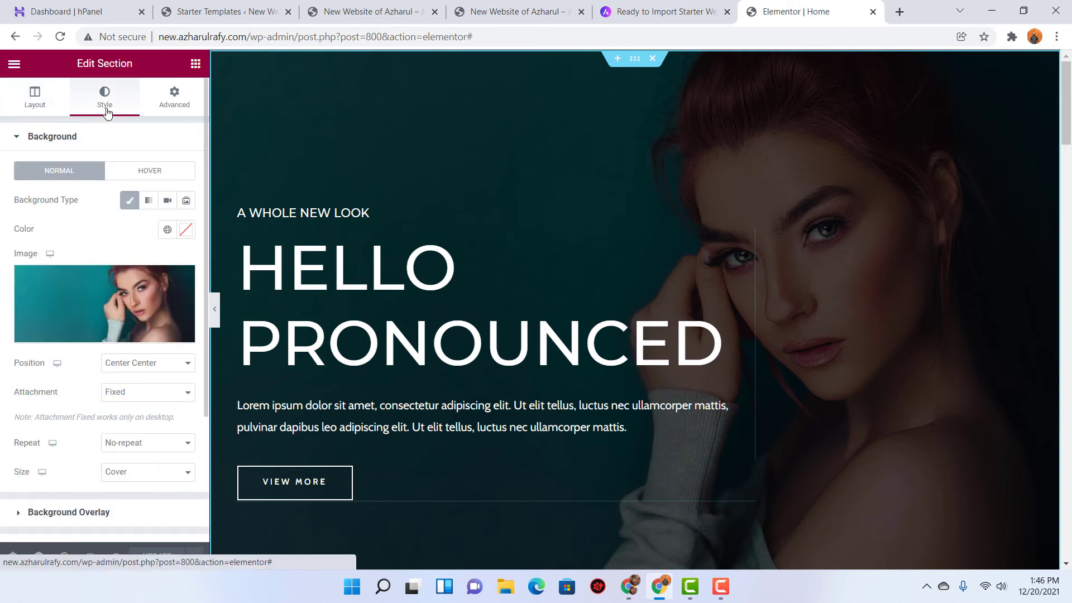
left_click(91, 335)
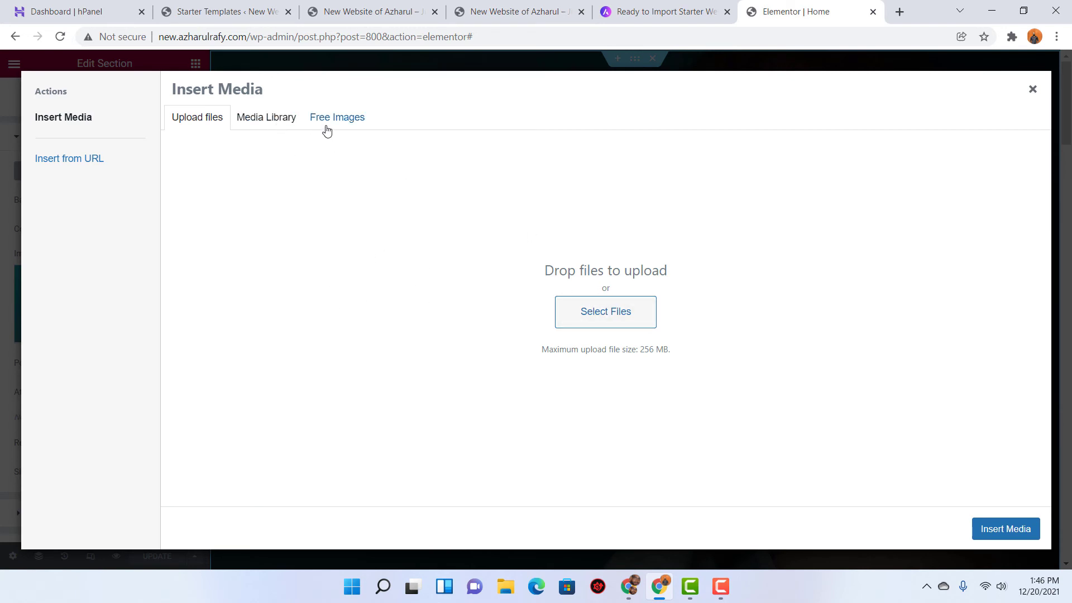
left_click(266, 124)
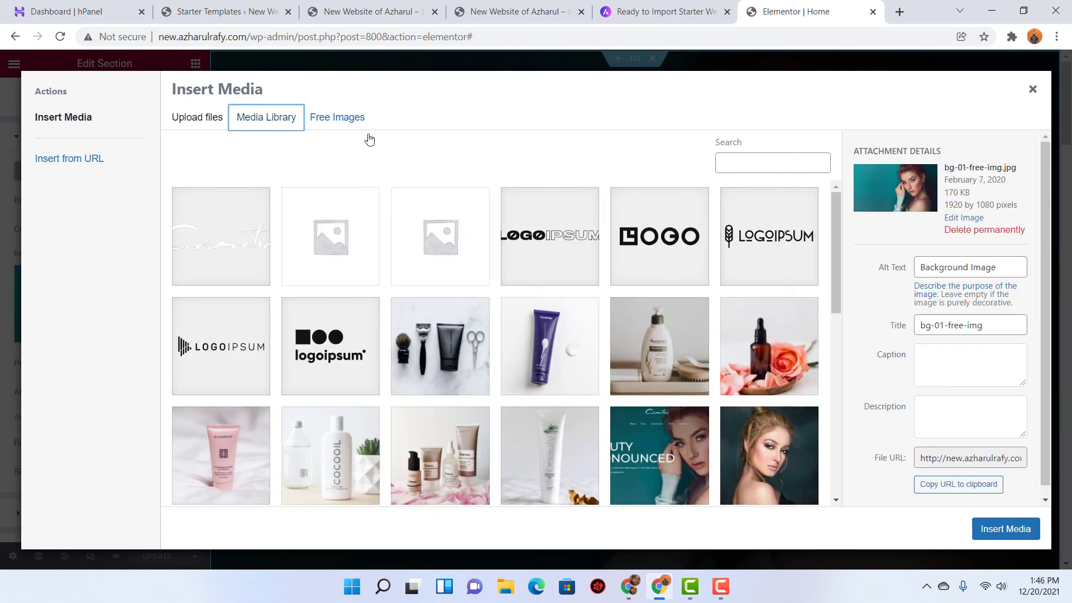
scroll(722, 466, "down", 3)
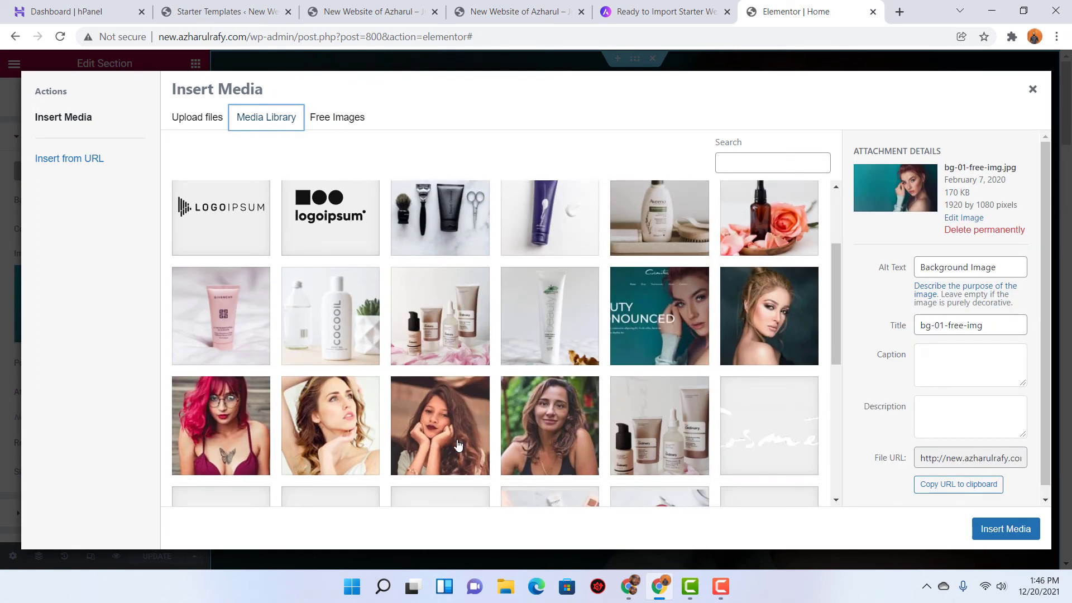
left_click(562, 441)
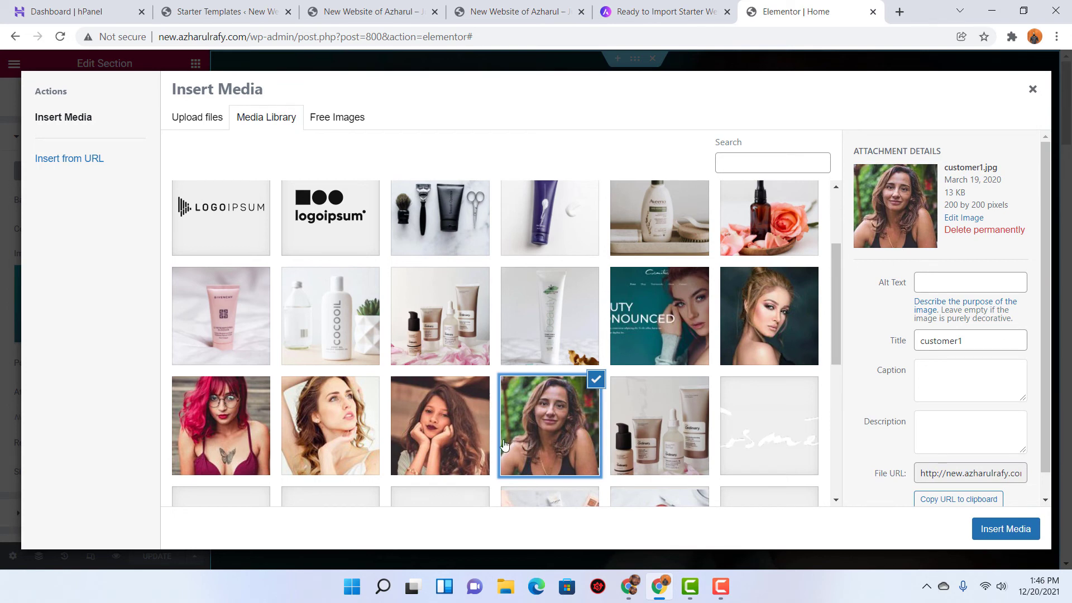
left_click(545, 435)
scroll(451, 416, "down", 5)
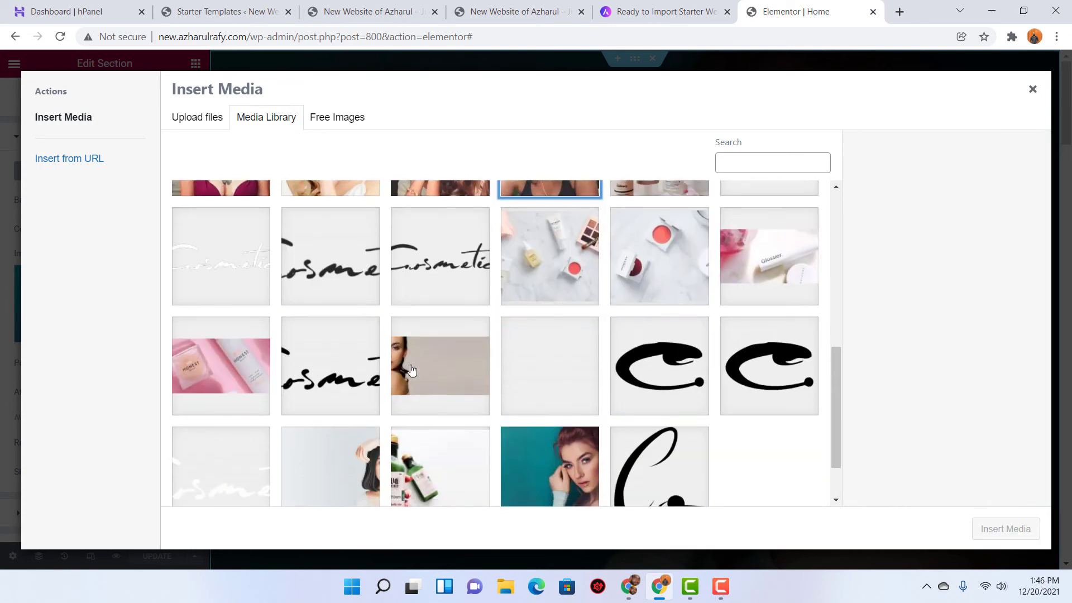
scroll(412, 370, "down", 3)
scroll(390, 304, "up", 3)
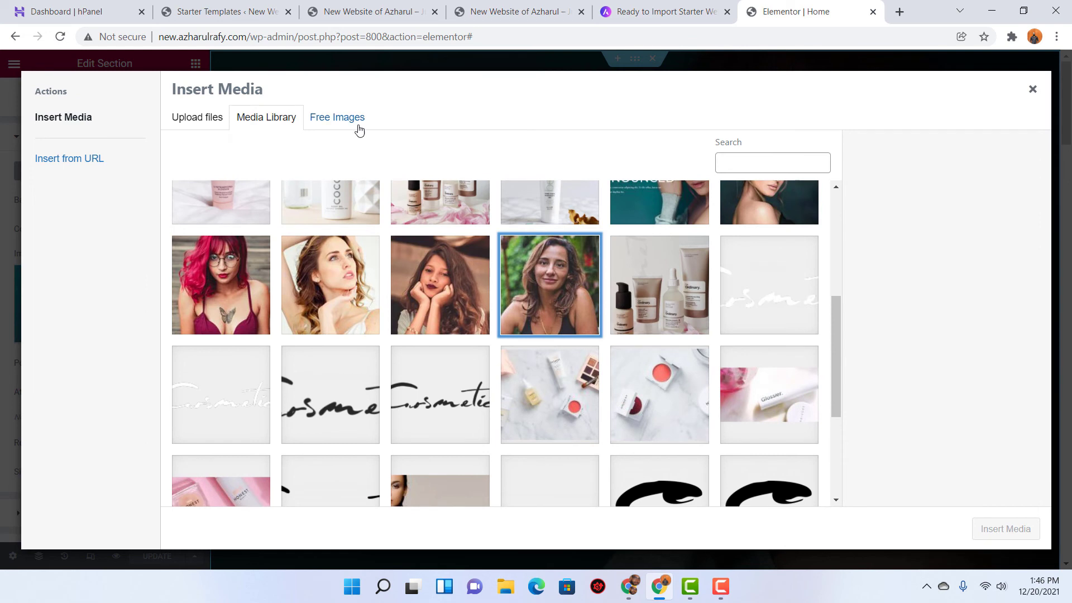
- Search Free Images for 'fashion' and insert the woman-on-stone-steps photo as the background
left_click(359, 124)
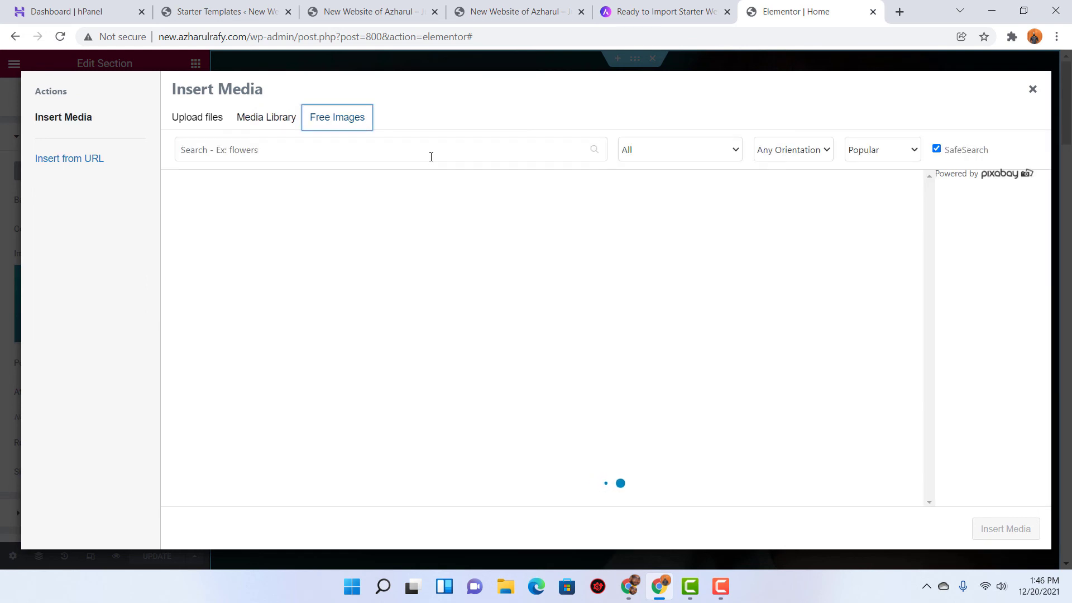
left_click(410, 157)
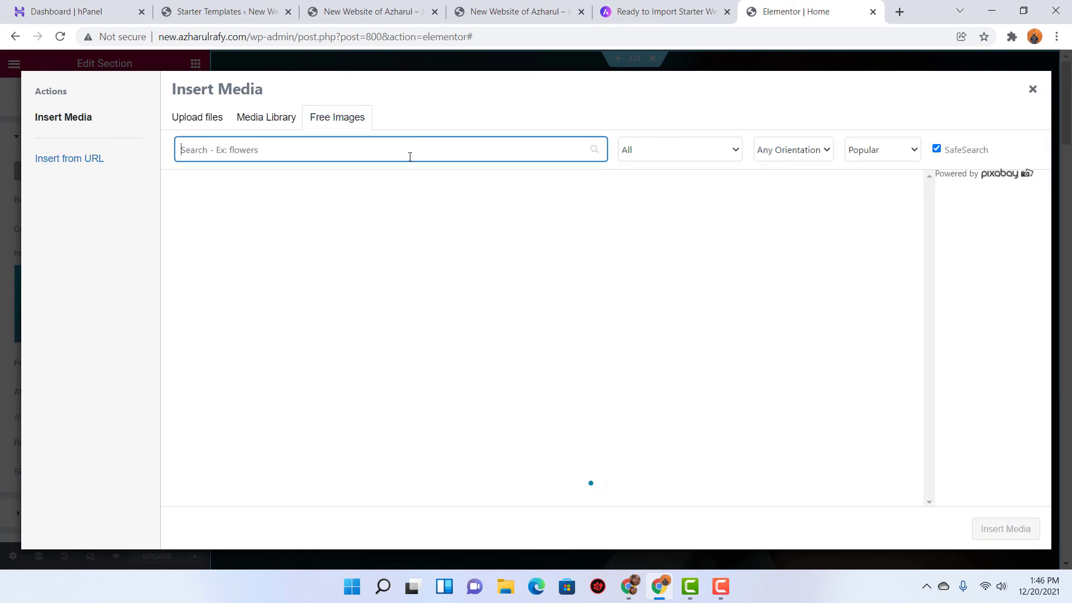
type("fashion")
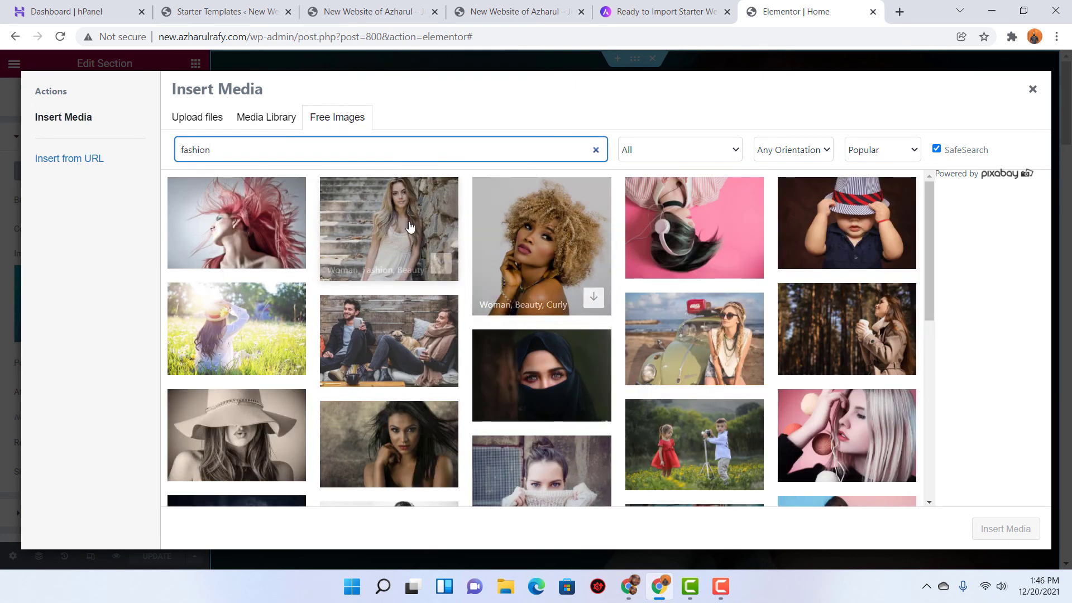
left_click(401, 217)
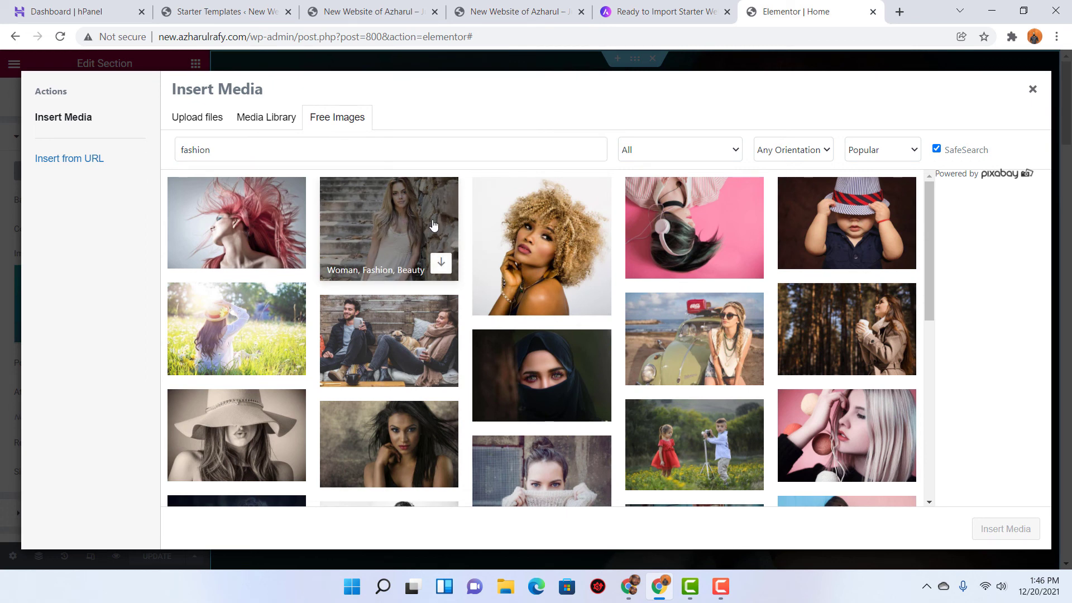
left_click(434, 226)
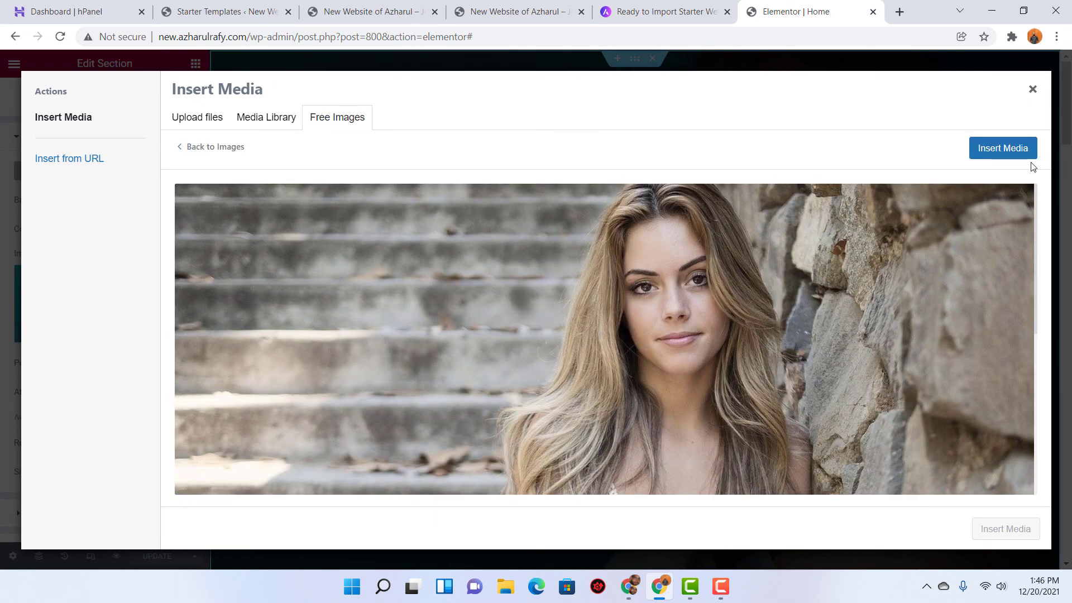
left_click(1010, 154)
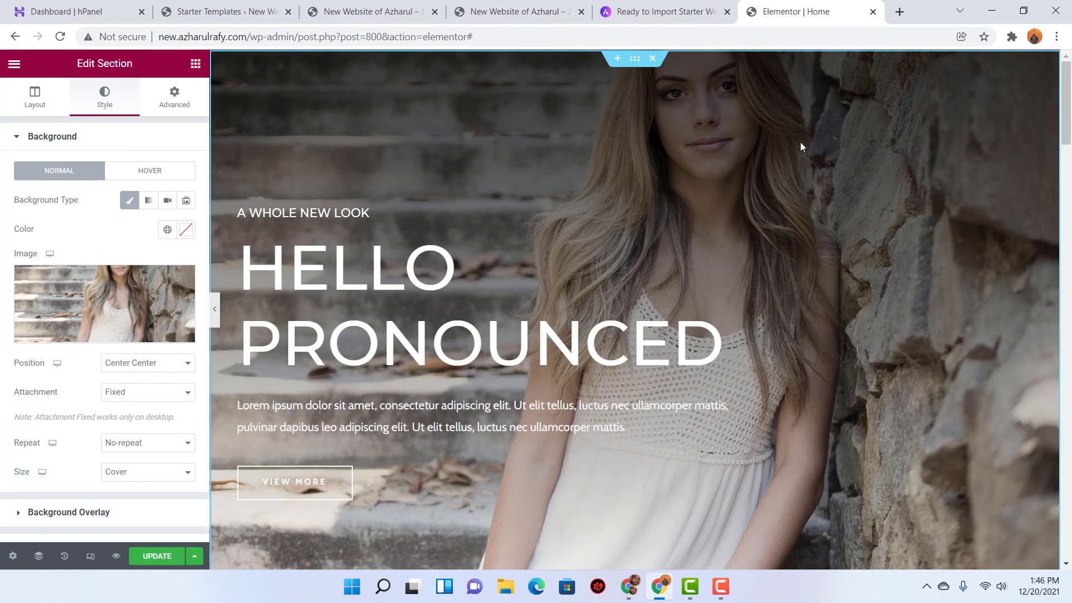
- Set the background Position to Default, update the page, and preview the changes
left_click(147, 363)
left_click(143, 380)
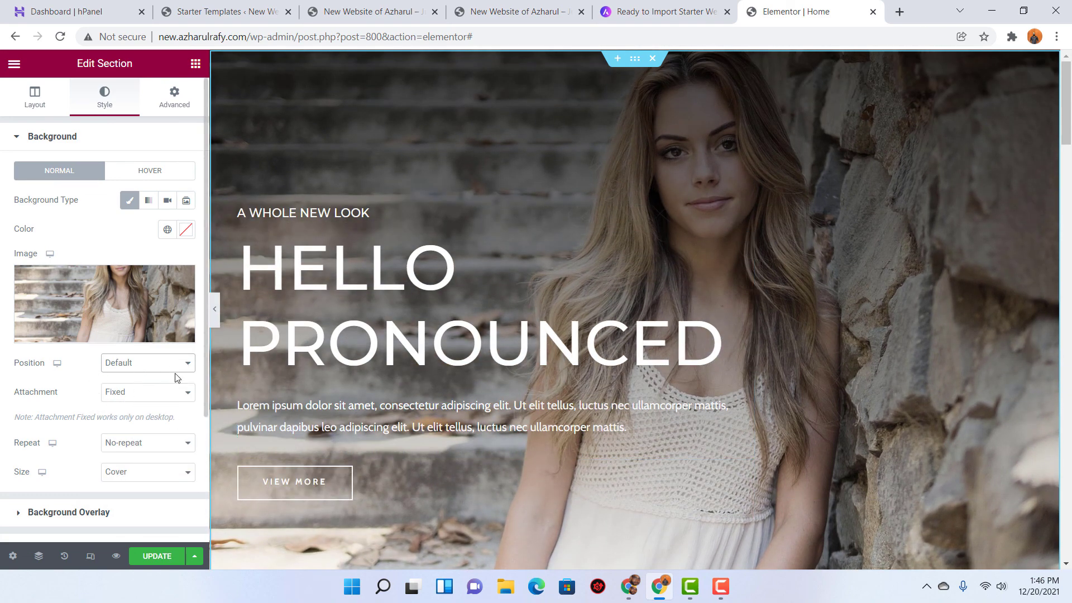
left_click(159, 556)
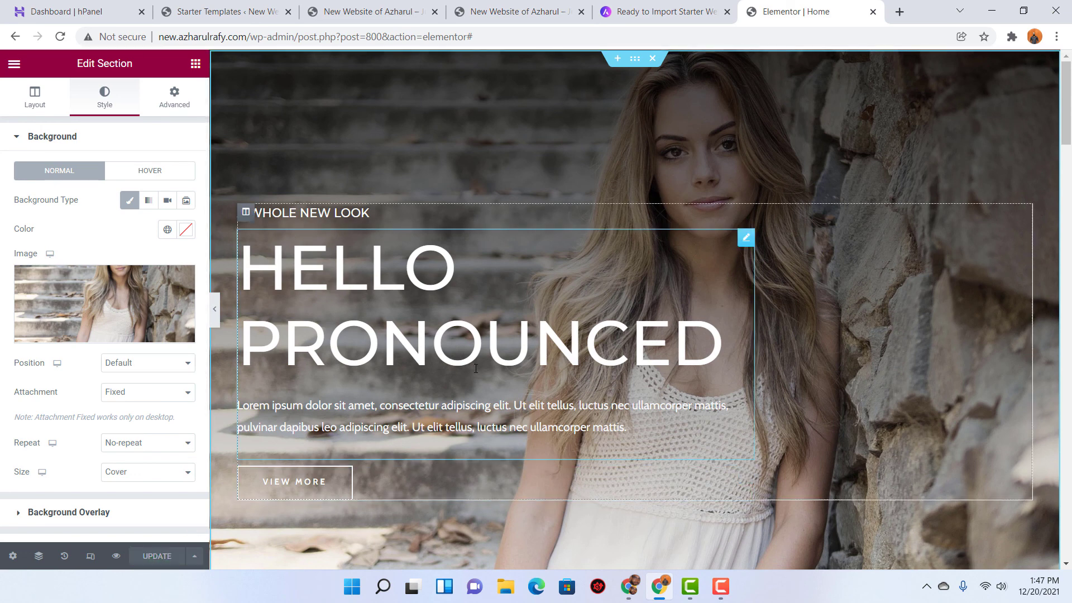
left_click(116, 555)
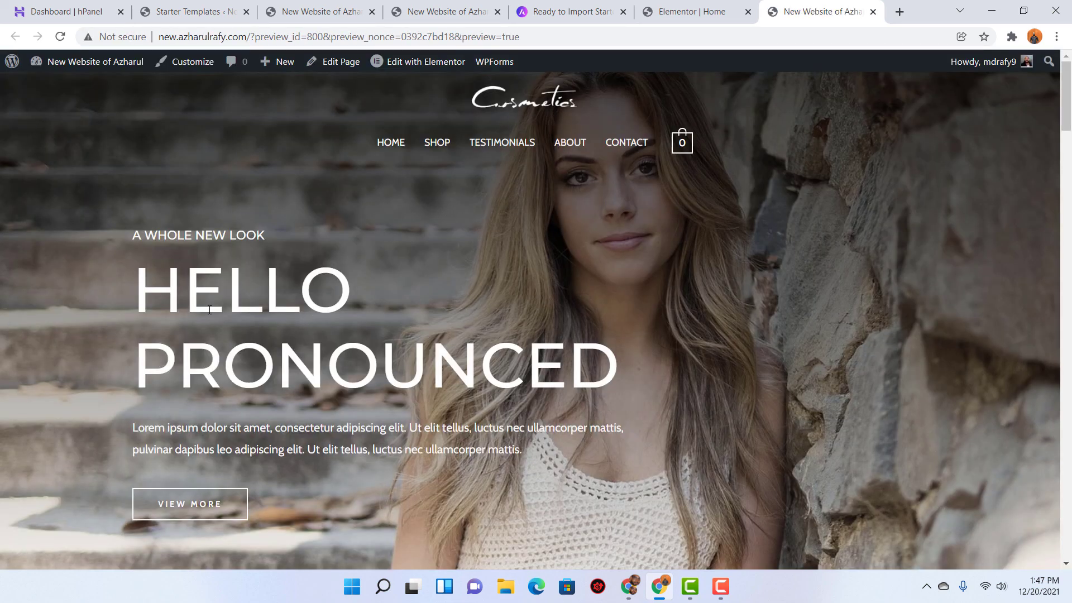
scroll(941, 403, "down", 18)
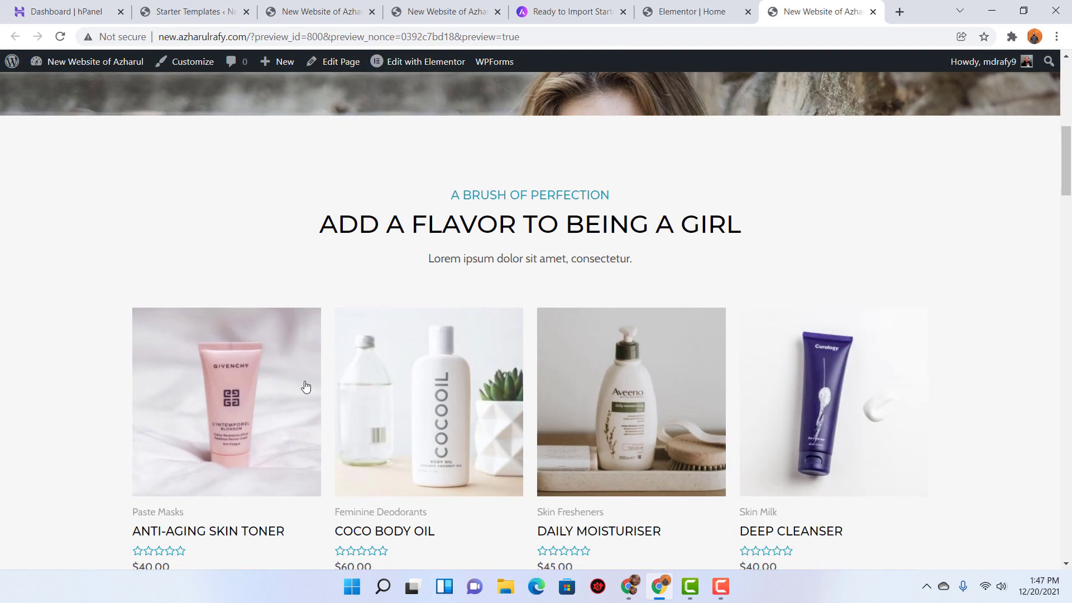
scroll(1033, 328, "down", 8)
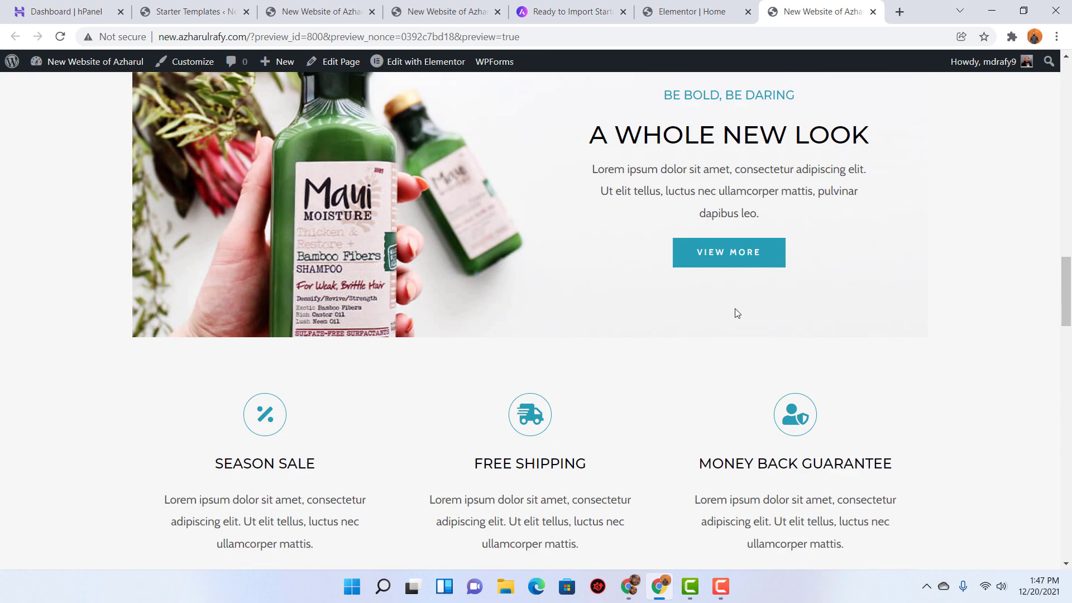
scroll(735, 313, "up", 10)
scroll(816, 296, "down", 1)
scroll(816, 295, "down", 5)
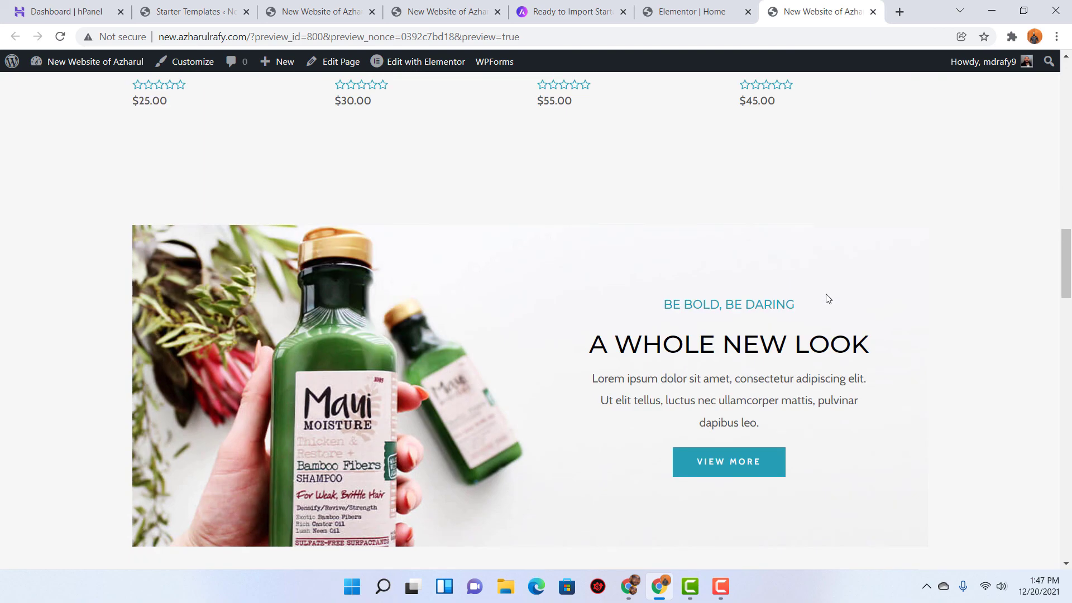
scroll(745, 327, "down", 5)
scroll(100, 409, "down", 10)
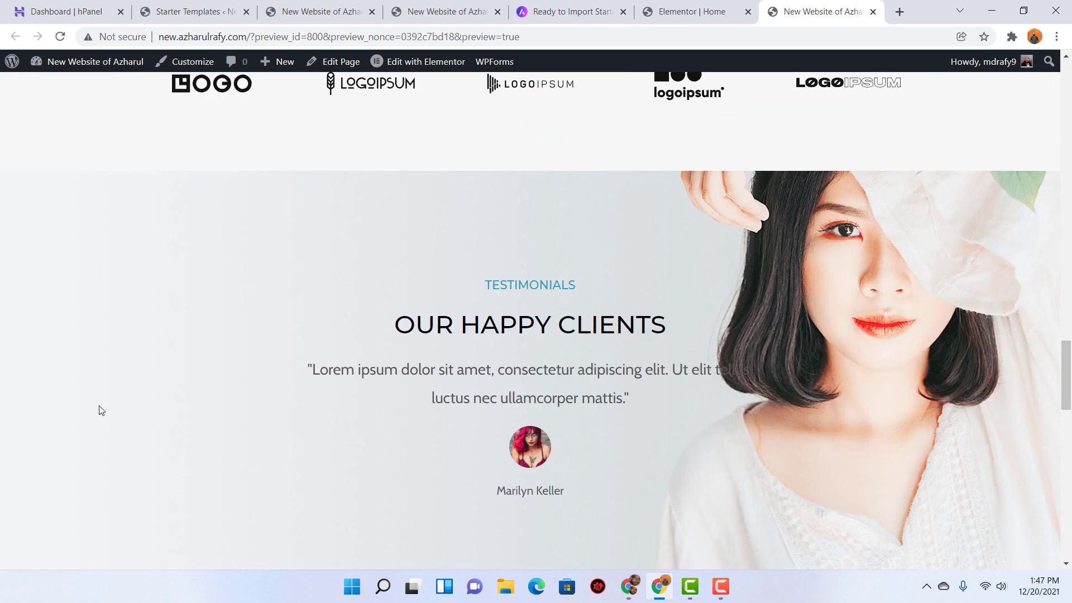
scroll(101, 410, "up", 10)
scroll(101, 410, "up", 15)
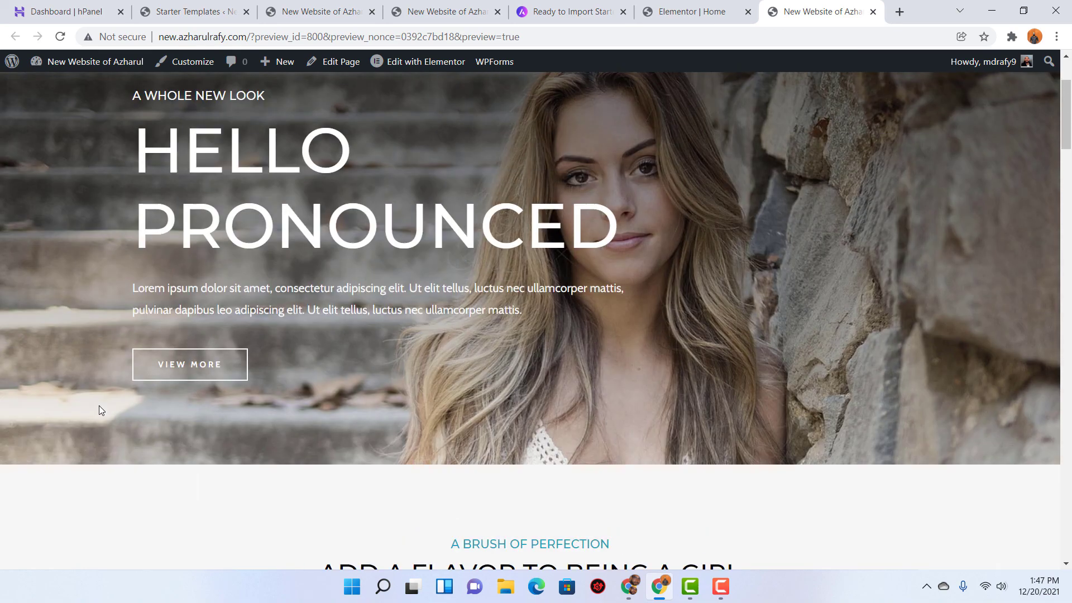